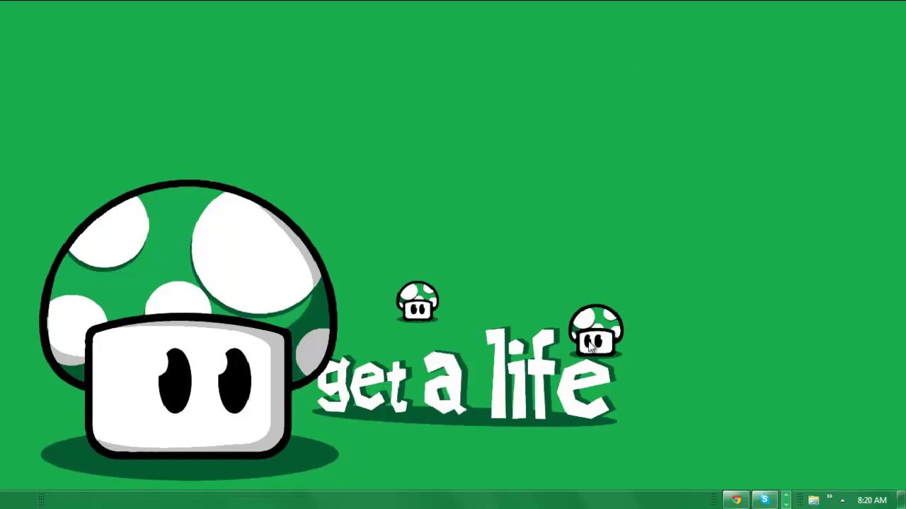
# Step: Switch to Google Chrome and highlight the clownfish-translator.com address of the Clownfish for Skype home page
pyautogui.click(736, 501)
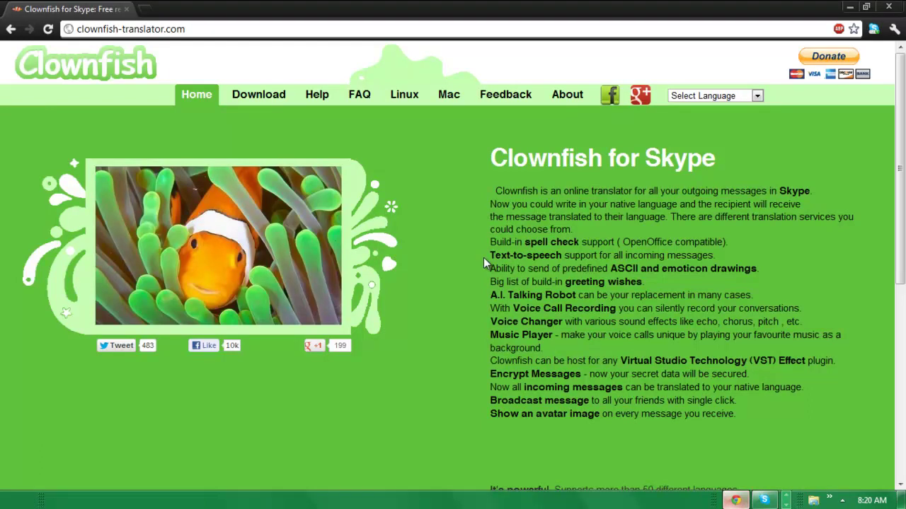
pyautogui.moveTo(485, 262); pyautogui.dragTo(541, 320)
pyautogui.click(541, 320)
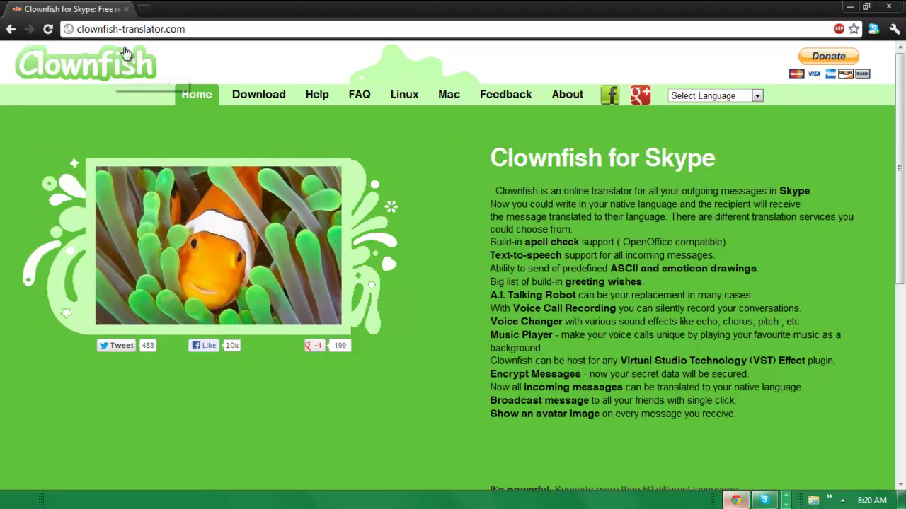
pyautogui.moveTo(79, 29); pyautogui.dragTo(147, 29)
pyautogui.click(159, 29)
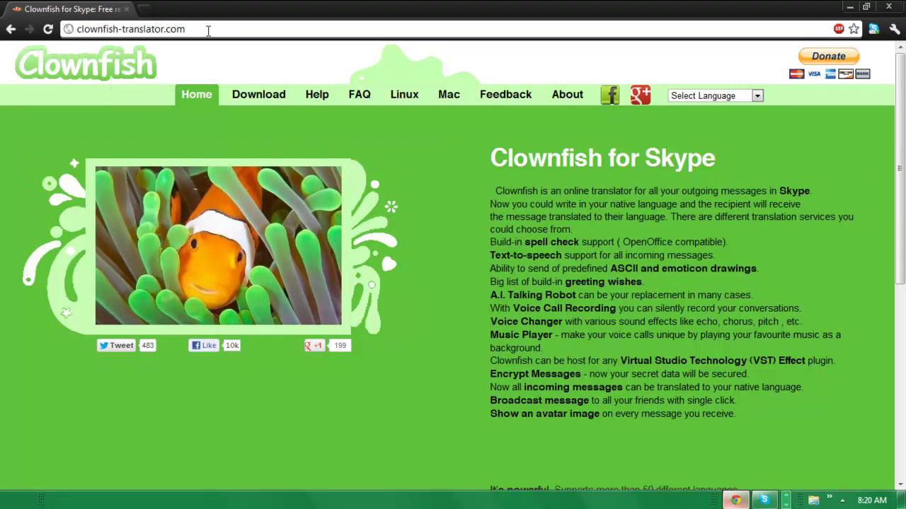
pyautogui.moveTo(208, 29); pyautogui.dragTo(27, 41)
pyautogui.click(119, 29)
pyautogui.moveTo(245, 29); pyautogui.dragTo(5, 31)
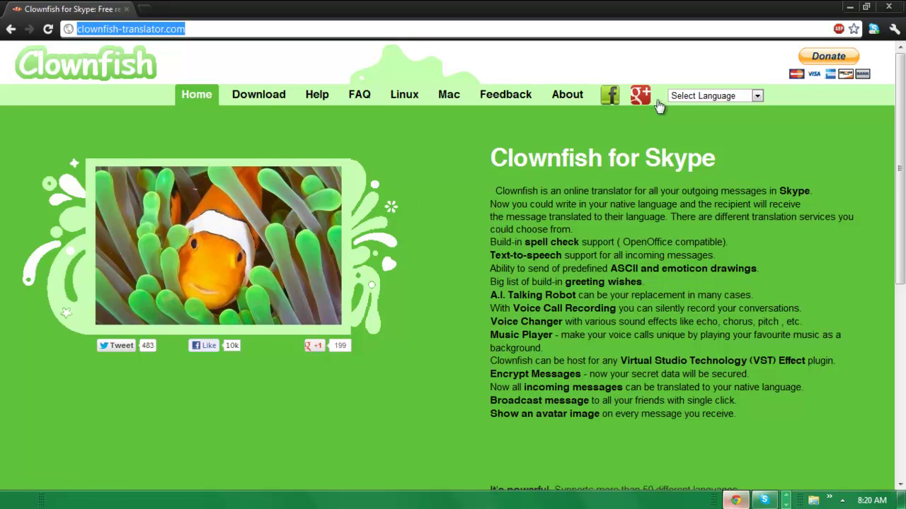
# Step: Go to the site's Download page and download the Clownfish for Skype 2.81 installer for Windows
pyautogui.click(240, 99)
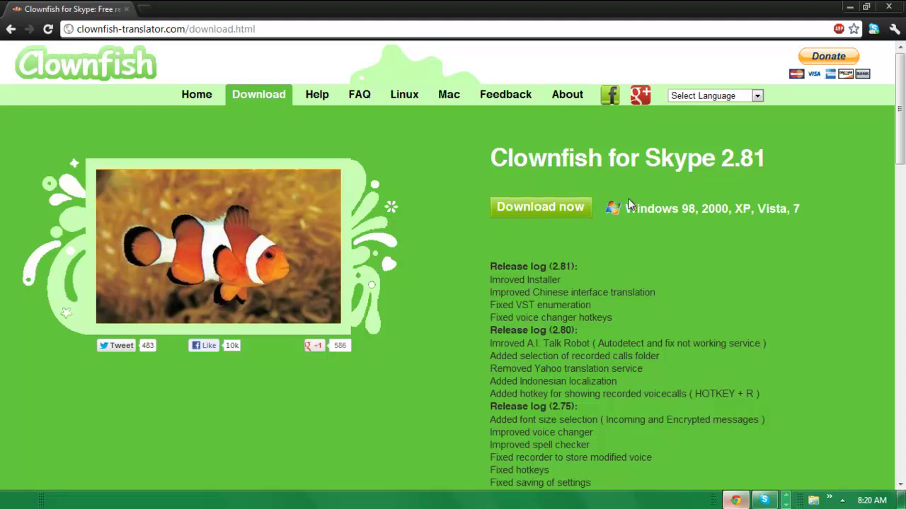
pyautogui.click(539, 207)
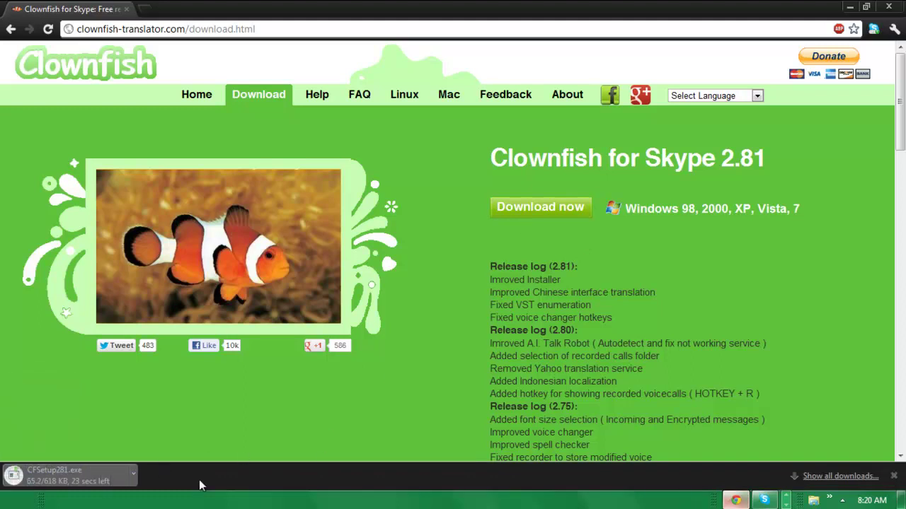
# Step: Return to the Clownfish home page and review its feature list, including Text-to-speech, A.I. Talking Robot, Voice Call Recording and Voice Changer
pyautogui.click(200, 99)
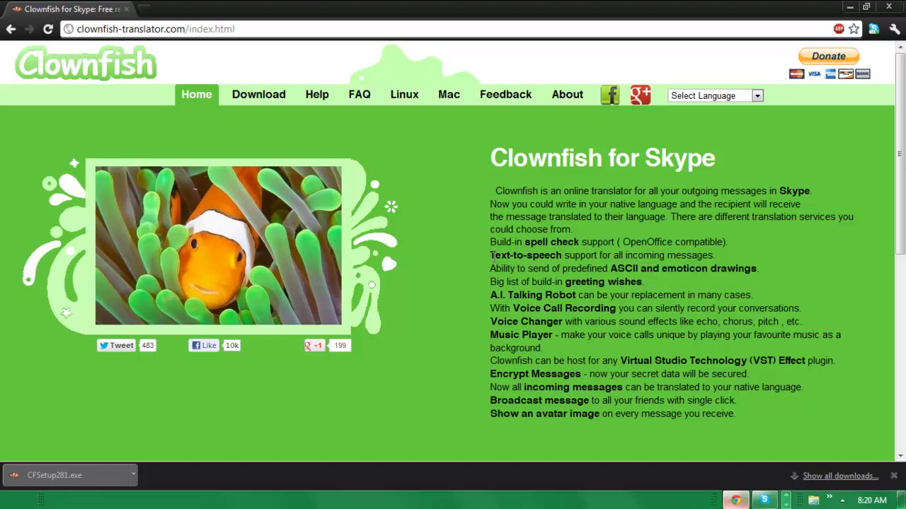
pyautogui.moveTo(493, 257); pyautogui.dragTo(566, 257)
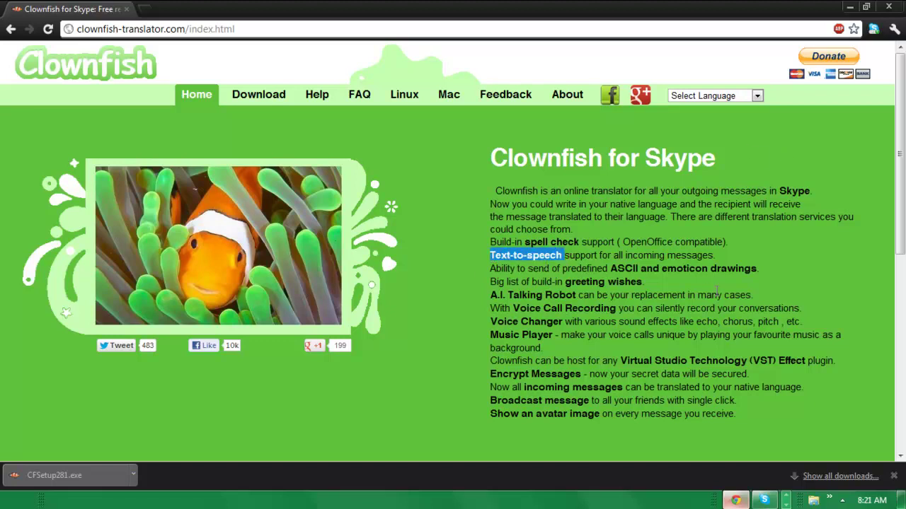
pyautogui.moveTo(718, 285); pyautogui.dragTo(657, 294)
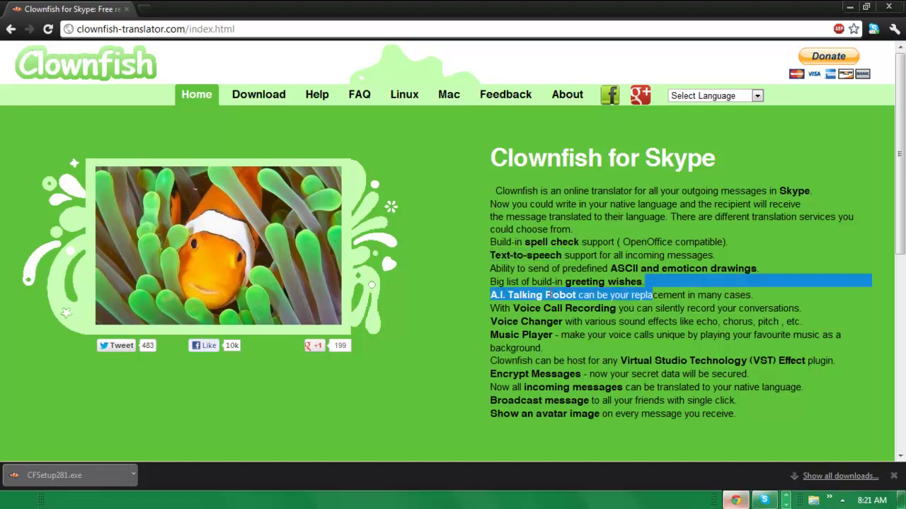
pyautogui.click(500, 294)
pyautogui.moveTo(491, 295); pyautogui.dragTo(748, 296)
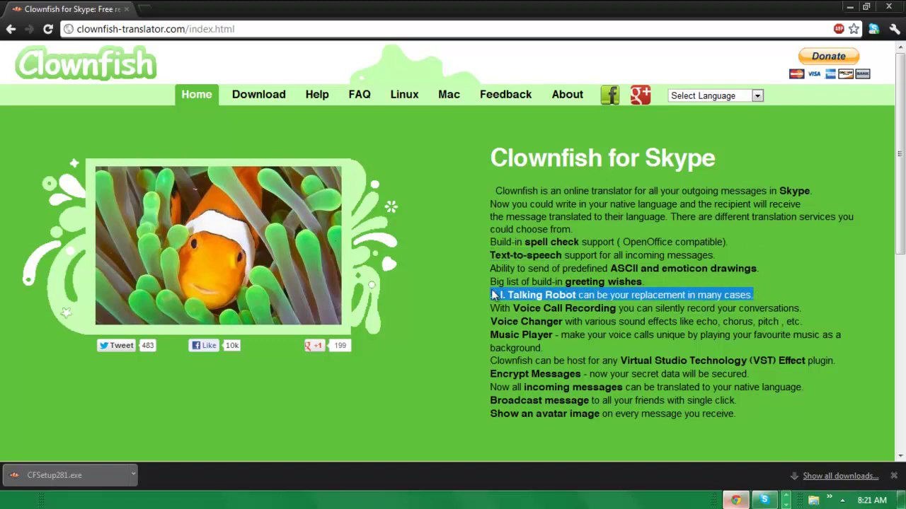
pyautogui.moveTo(491, 297); pyautogui.dragTo(594, 310)
pyautogui.moveTo(519, 309); pyautogui.dragTo(789, 308)
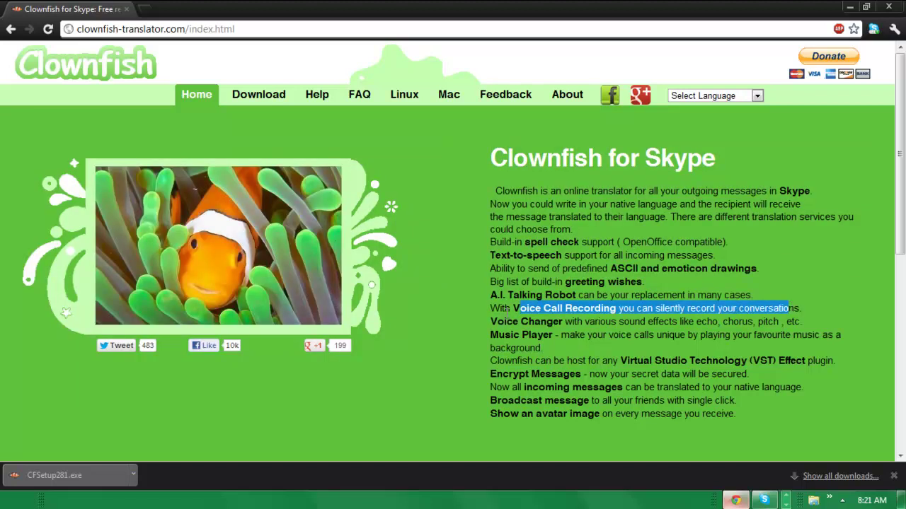
pyautogui.moveTo(497, 322); pyautogui.dragTo(796, 322)
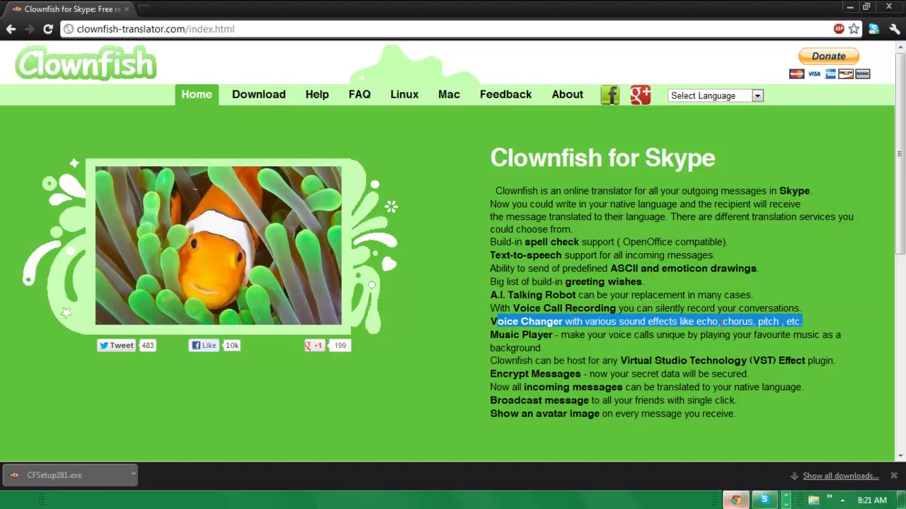
pyautogui.click(581, 360)
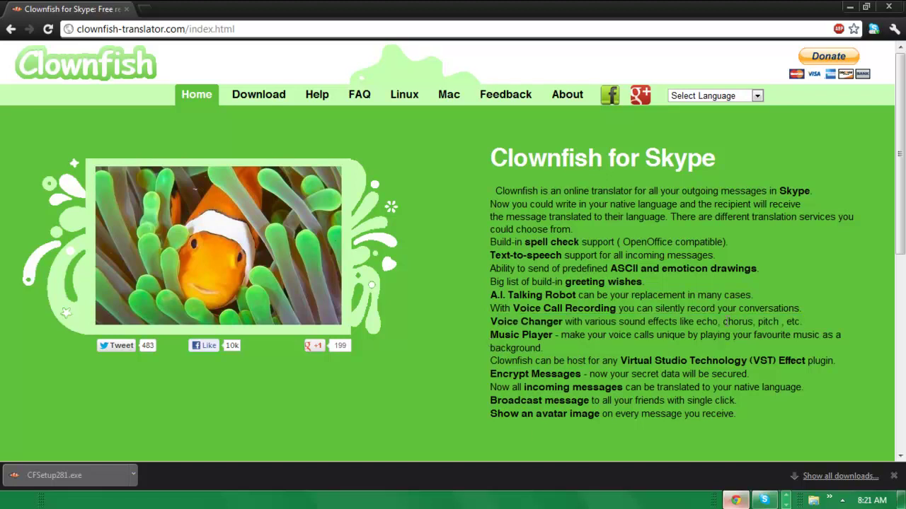
# Step: Minimize the browser and open the user's Downloads folder in Windows Explorer
pyautogui.click(851, 7)
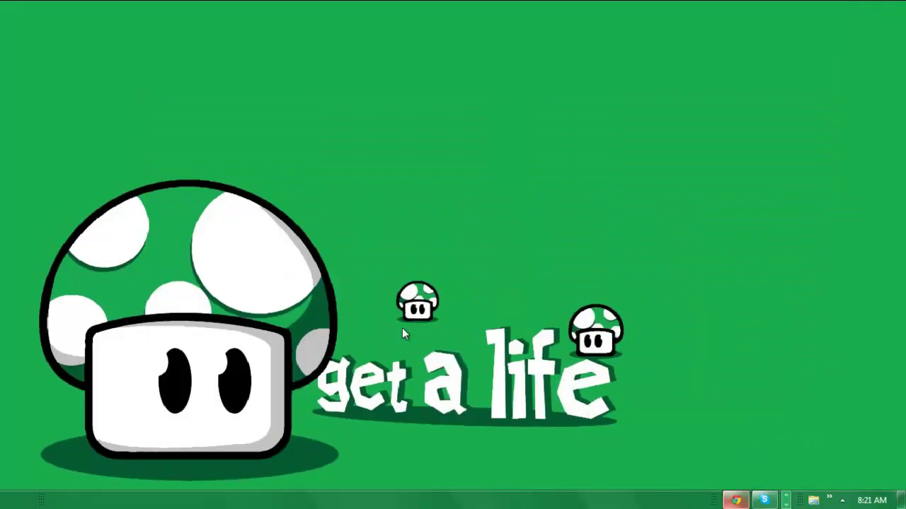
pyautogui.click(17, 505)
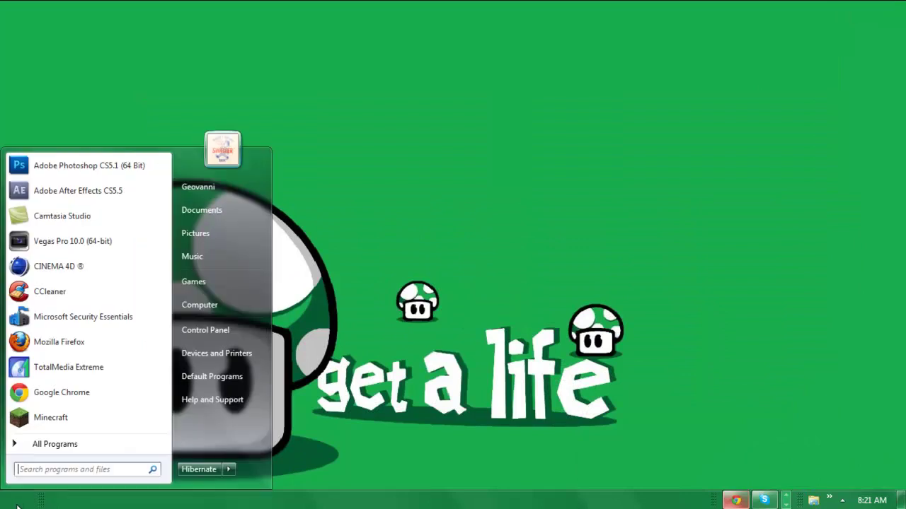
pyautogui.click(215, 216)
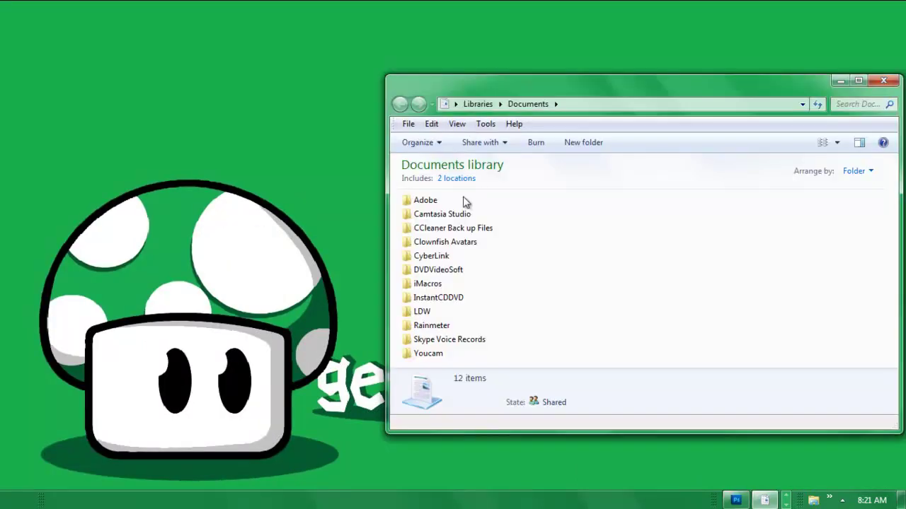
pyautogui.click(456, 104)
pyautogui.click(495, 171)
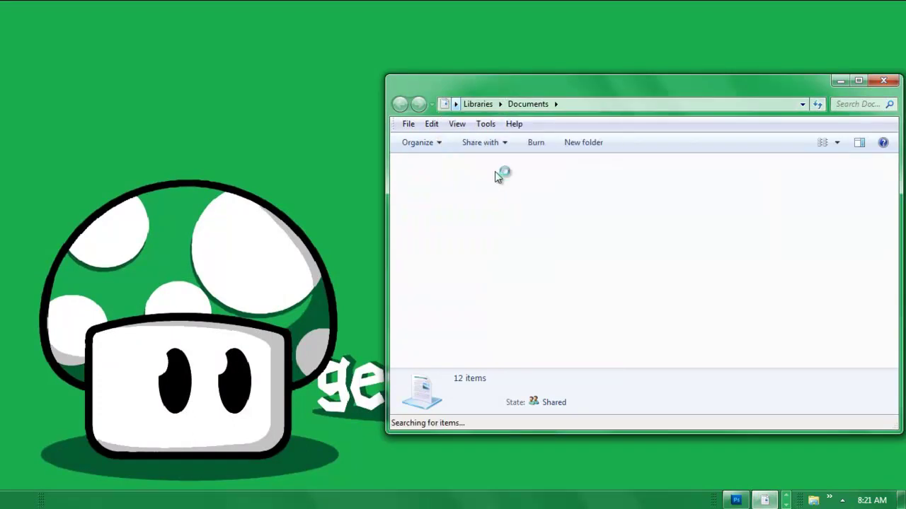
pyautogui.doubleClick(522, 178)
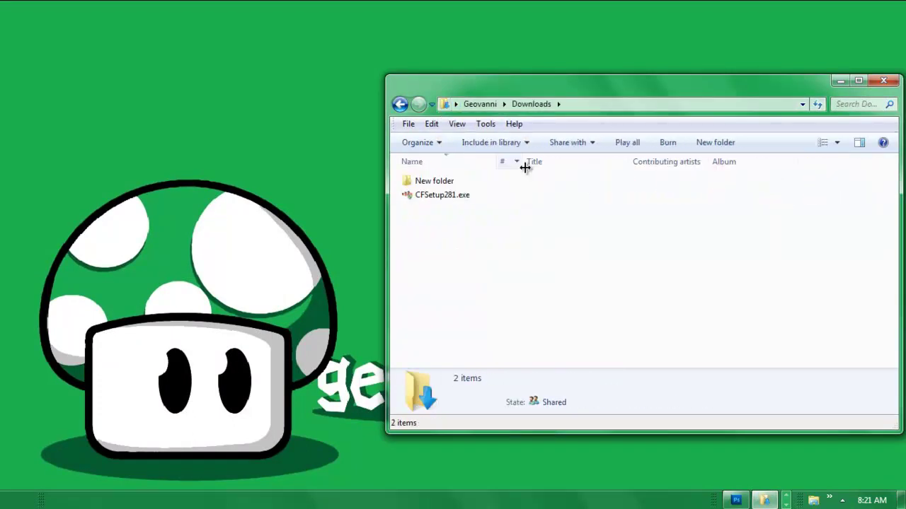
# Step: Run CFSetup281.exe, install Clownfish for Skype with the default components, finish the setup and close the Downloads folder
pyautogui.click(464, 197)
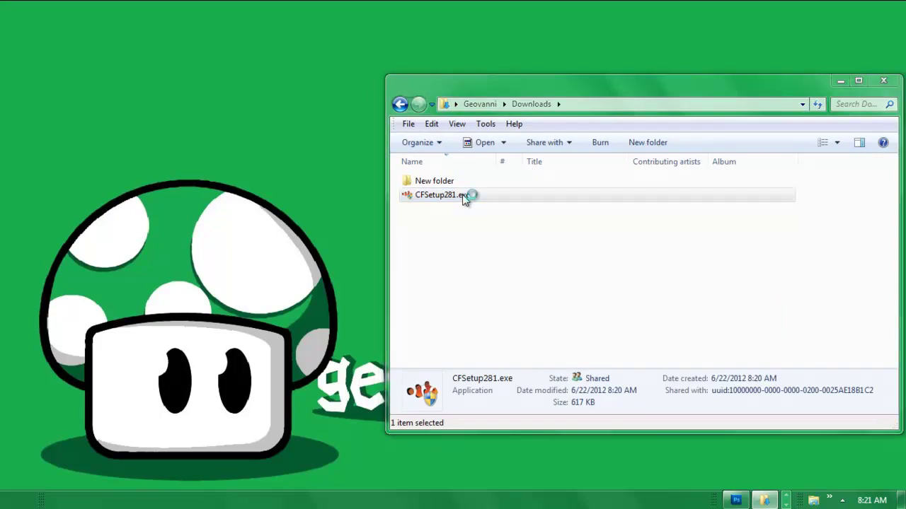
pyautogui.click(542, 361)
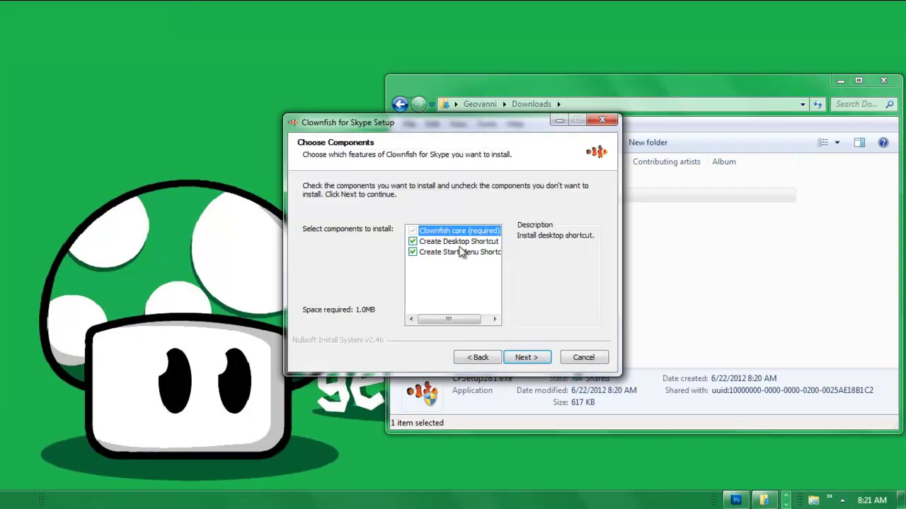
pyautogui.click(536, 358)
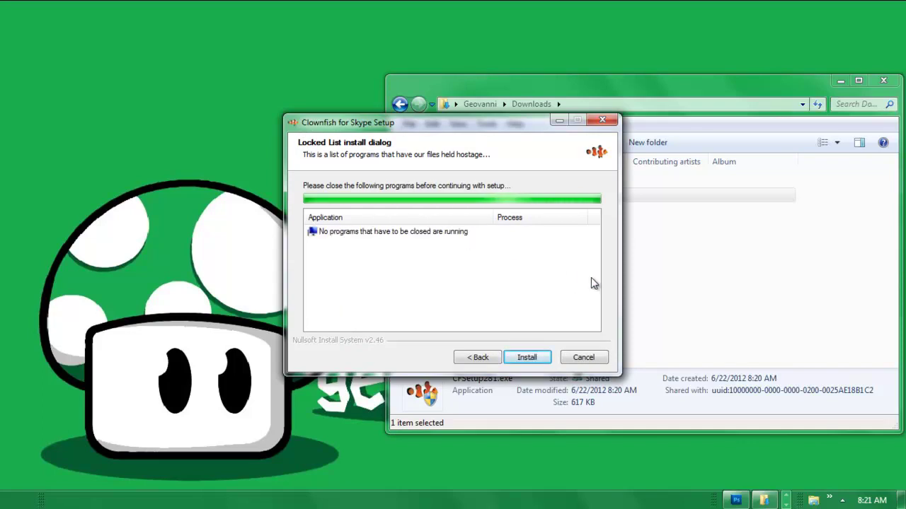
pyautogui.click(527, 359)
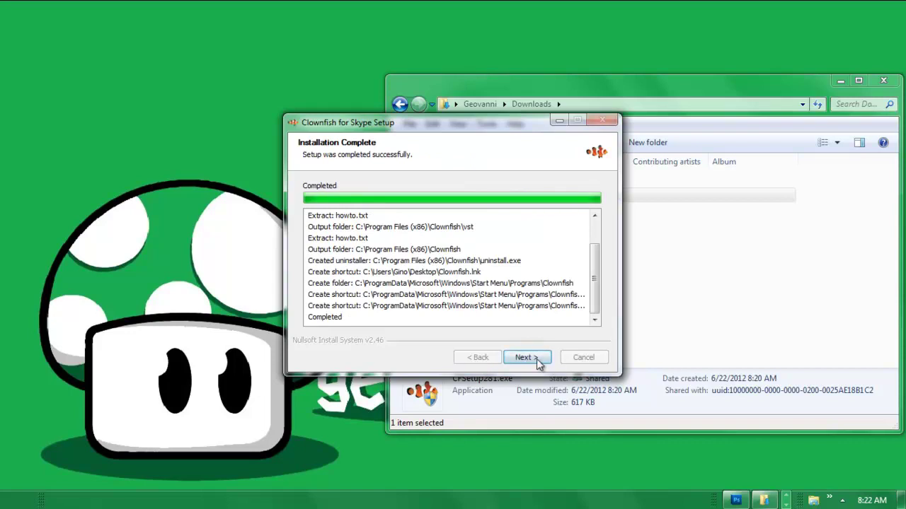
pyautogui.click(527, 357)
pyautogui.click(537, 358)
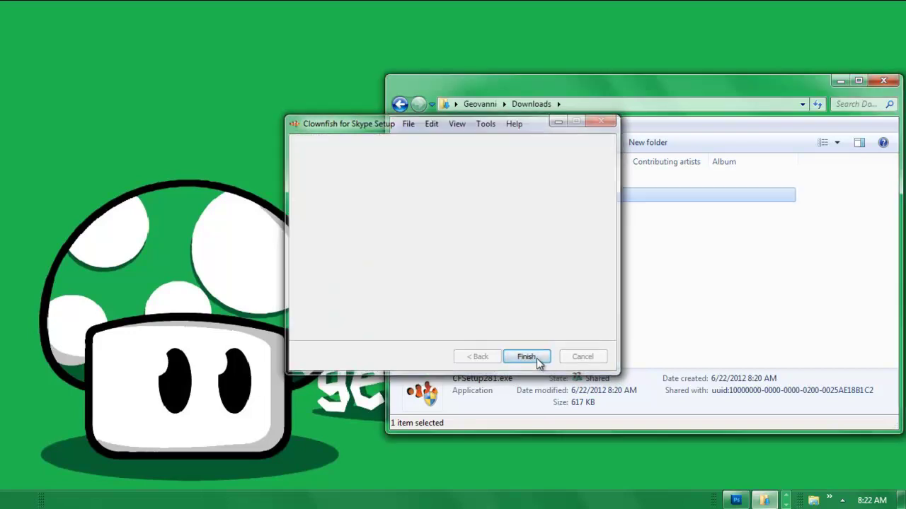
pyautogui.click(883, 80)
# Step: Search the installed programs for "Clown" and launch Clownfish
pyautogui.click(843, 501)
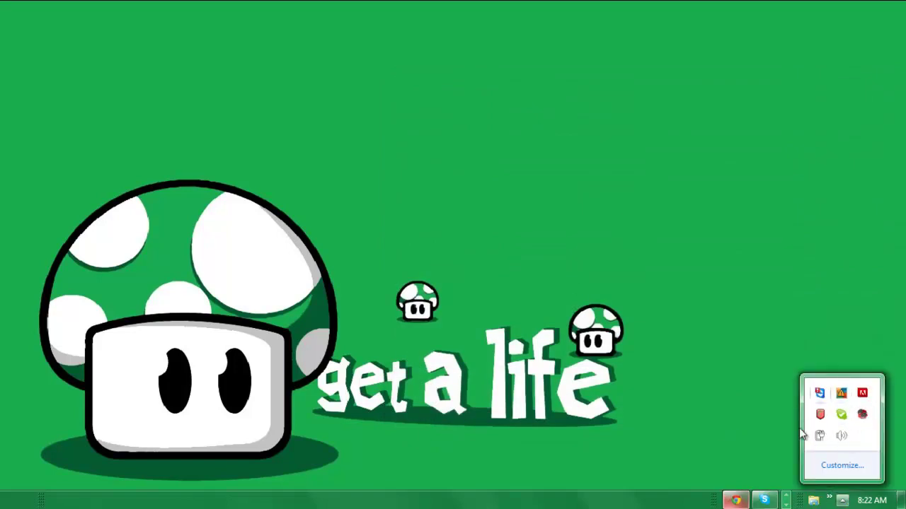
pyautogui.click(476, 467)
pyautogui.press('super')
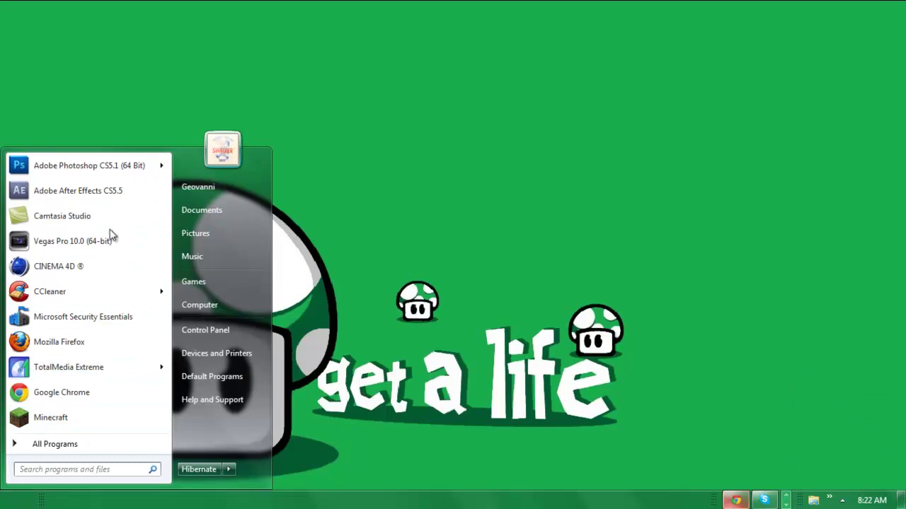
pyautogui.write('Cloawn')
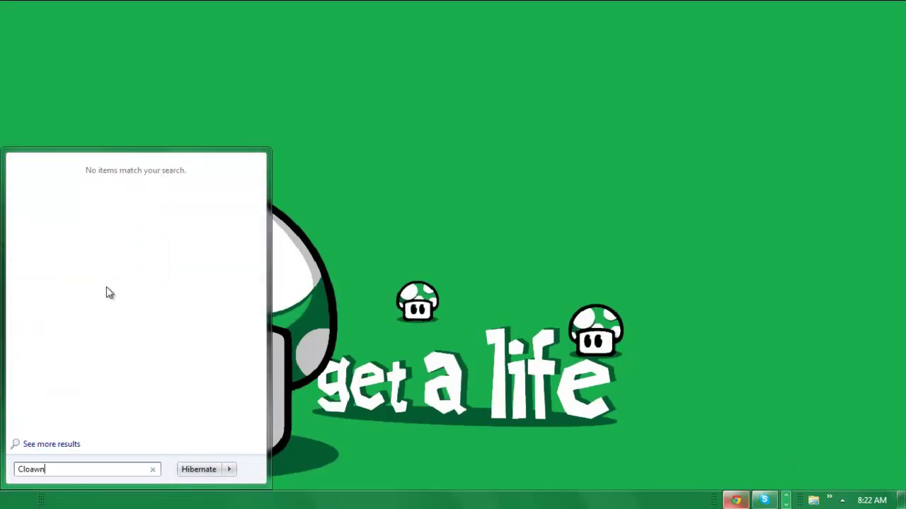
pyautogui.press('BackSpace')
pyautogui.press('BackSpace')
pyautogui.press('BackSpace')
pyautogui.write('wn')
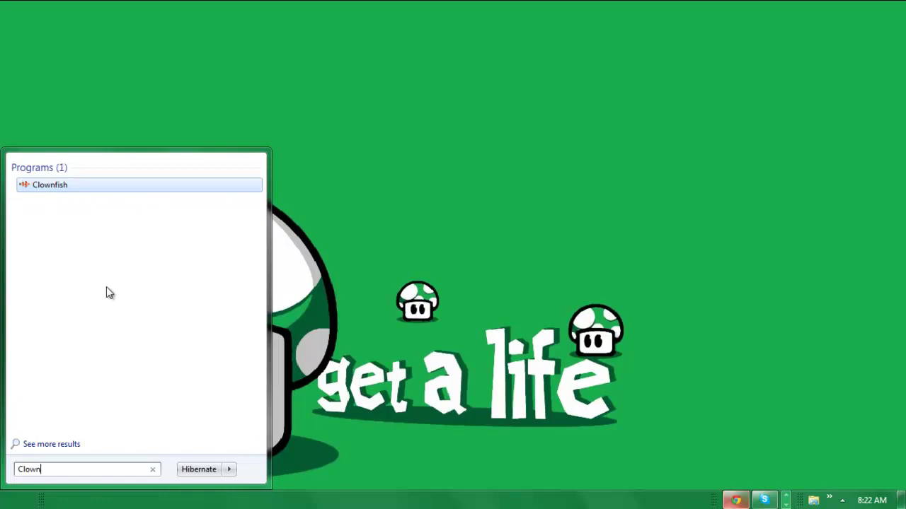
pyautogui.rightClick(53, 187)
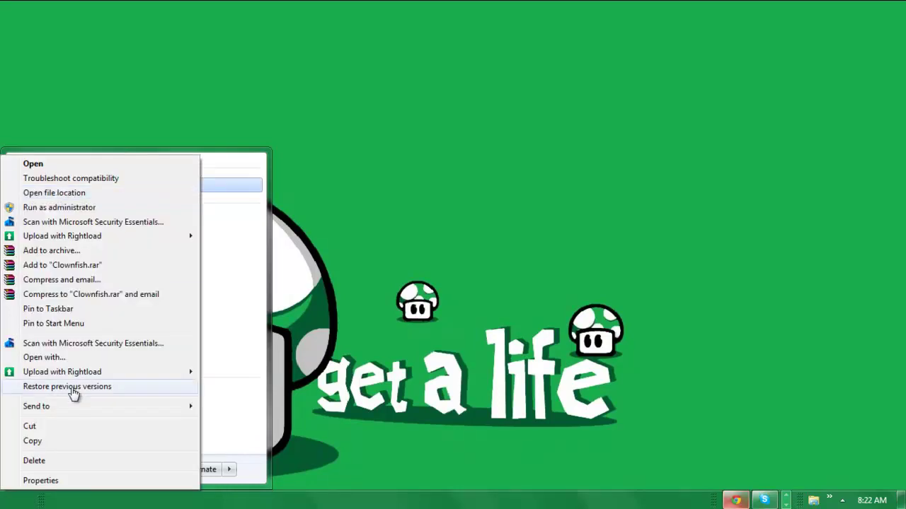
pyautogui.click(63, 165)
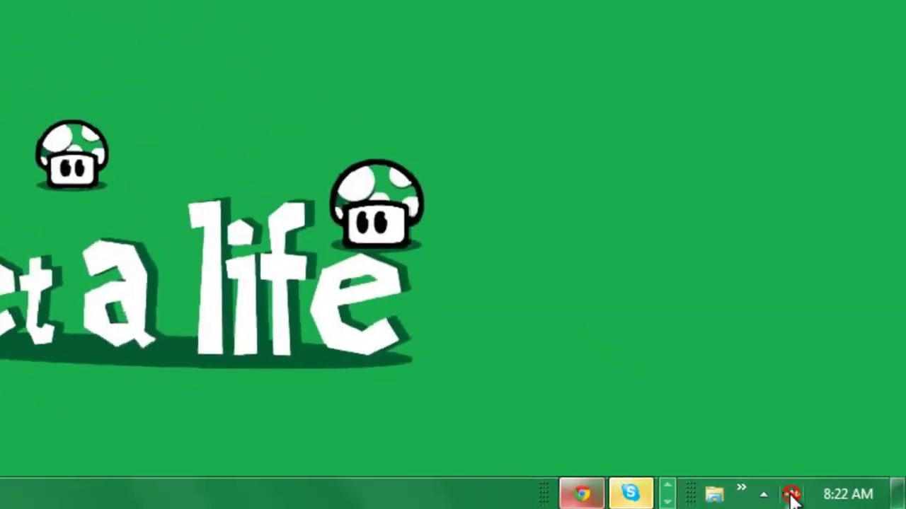
# Step: Examine Clownfish's Voice Changer options for Sound Effects, Voices, Music and VST Effects
pyautogui.rightClick(668, 481)
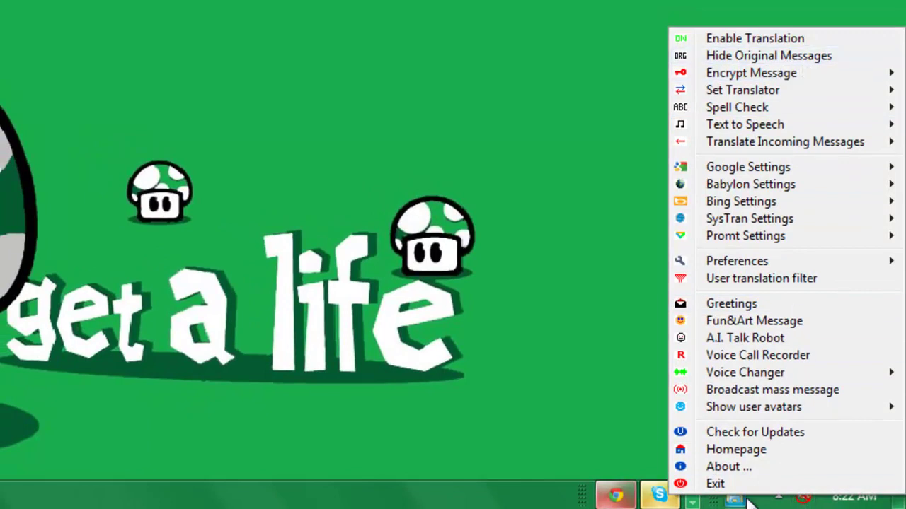
pyautogui.moveTo(774, 374)
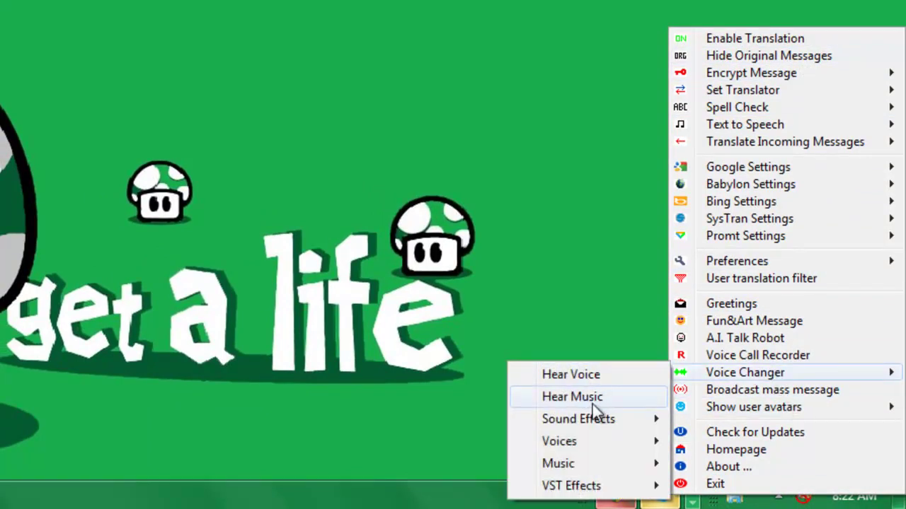
pyautogui.moveTo(571, 418)
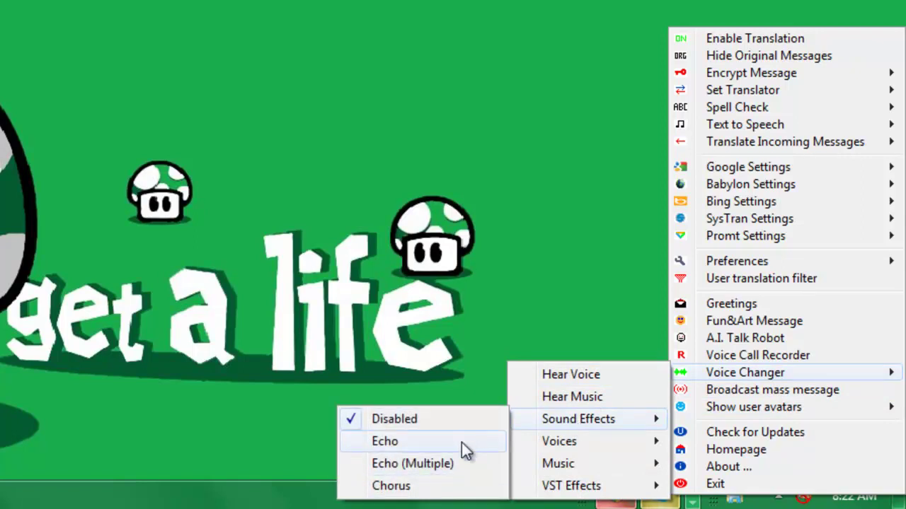
pyautogui.moveTo(571, 436)
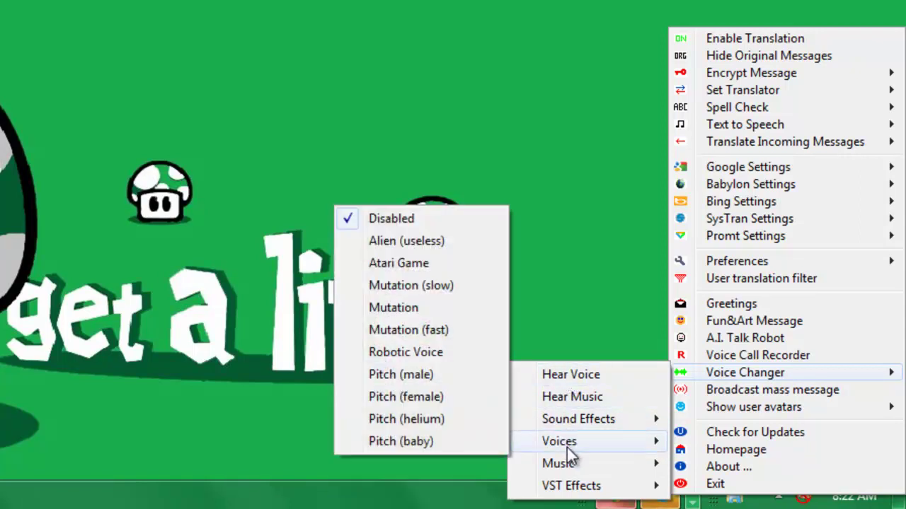
pyautogui.moveTo(569, 459)
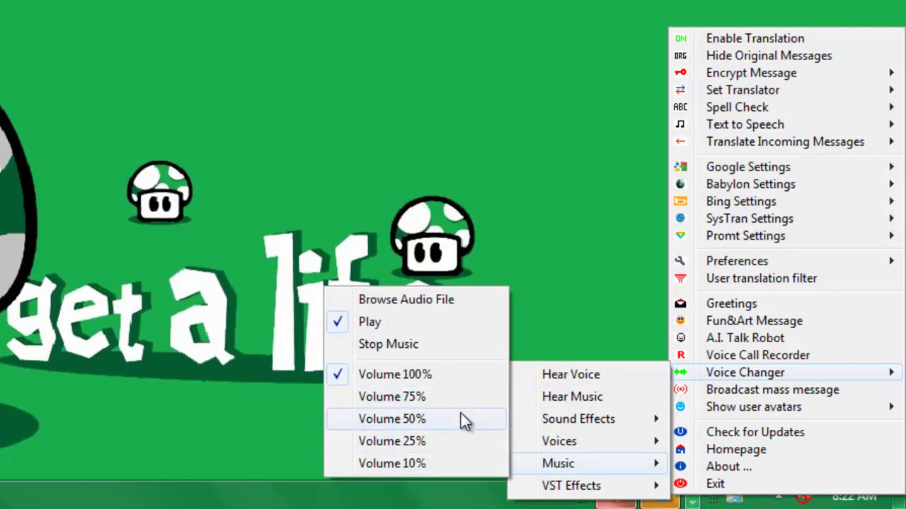
pyautogui.moveTo(612, 487)
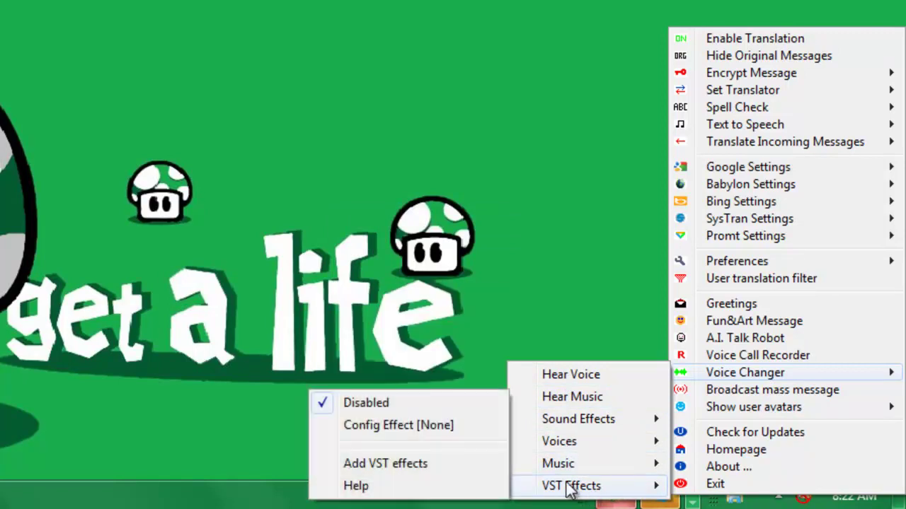
# Step: Dismiss the Clownfish options, switch to Skype and allow Clownfish.exe to access it
pyautogui.moveTo(777, 404)
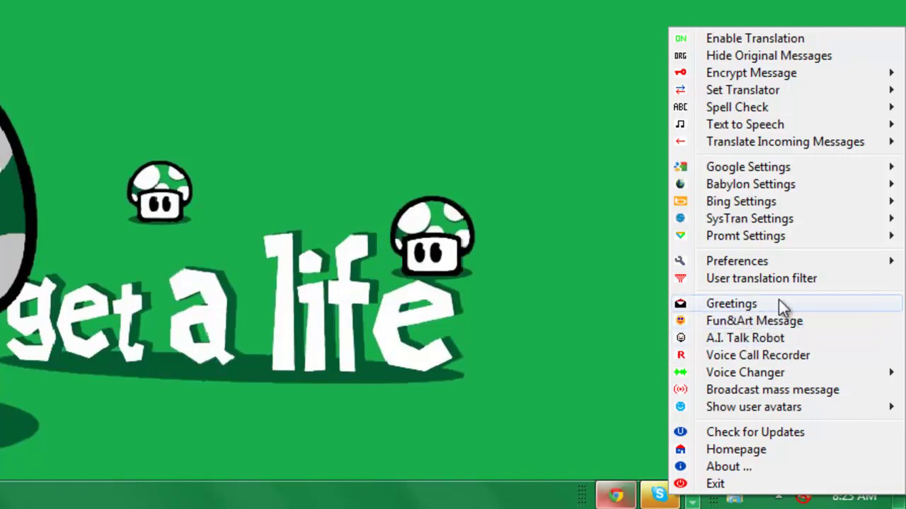
pyautogui.moveTo(752, 263)
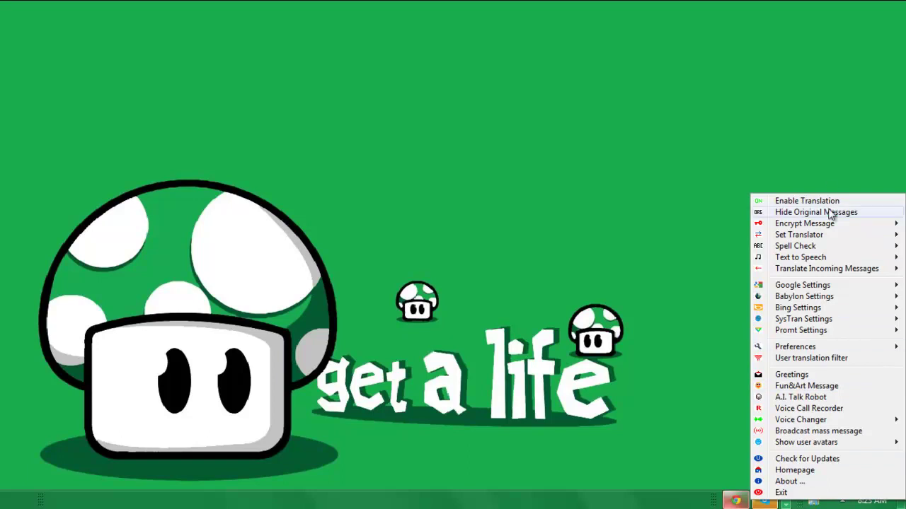
pyautogui.click(699, 485)
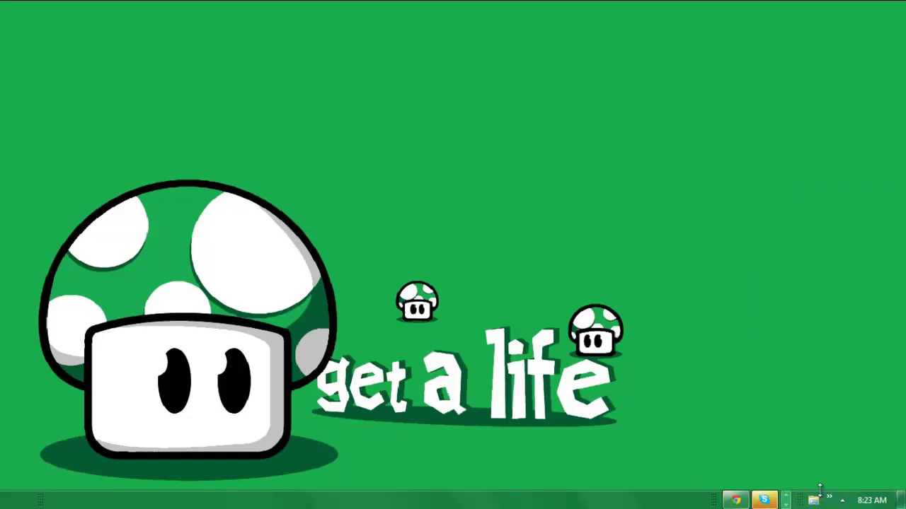
pyautogui.click(765, 501)
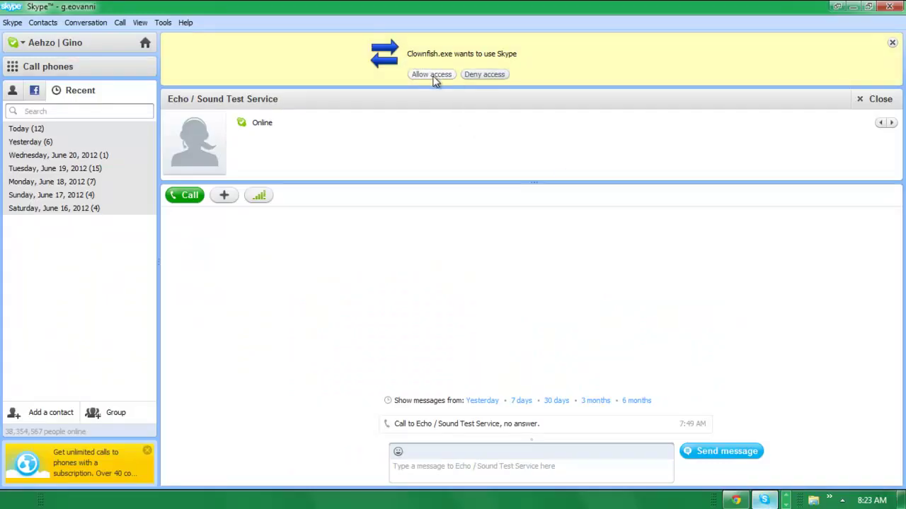
pyautogui.click(428, 75)
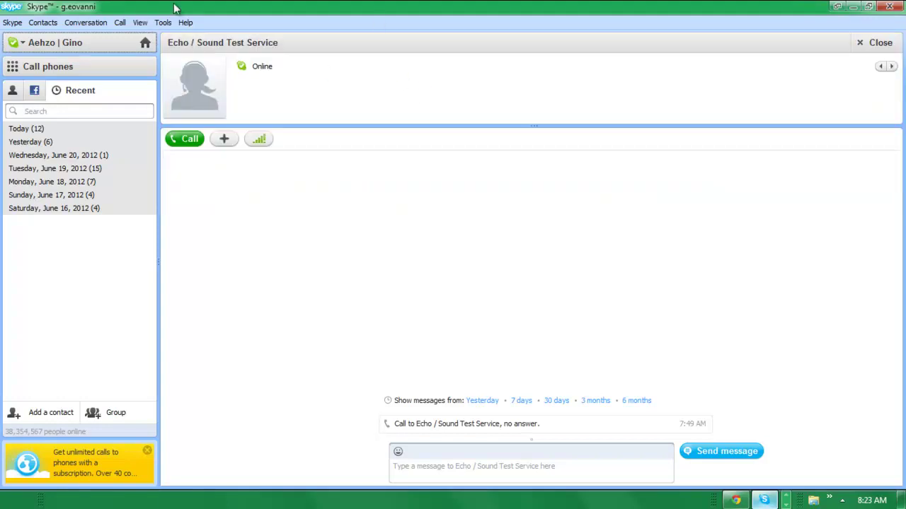
# Step: Check Clownfish.exe's API access and publisher certificate in Skype's advanced options, and save the options
pyautogui.click(163, 23)
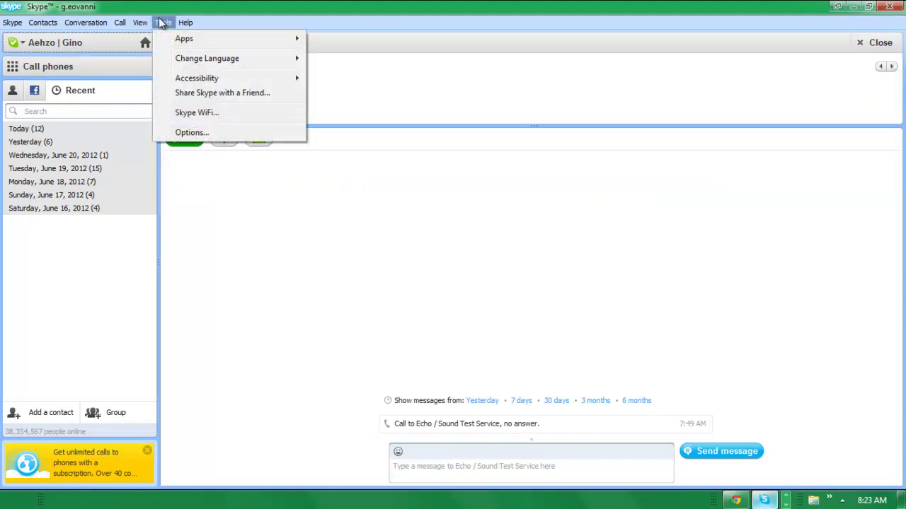
pyautogui.click(223, 133)
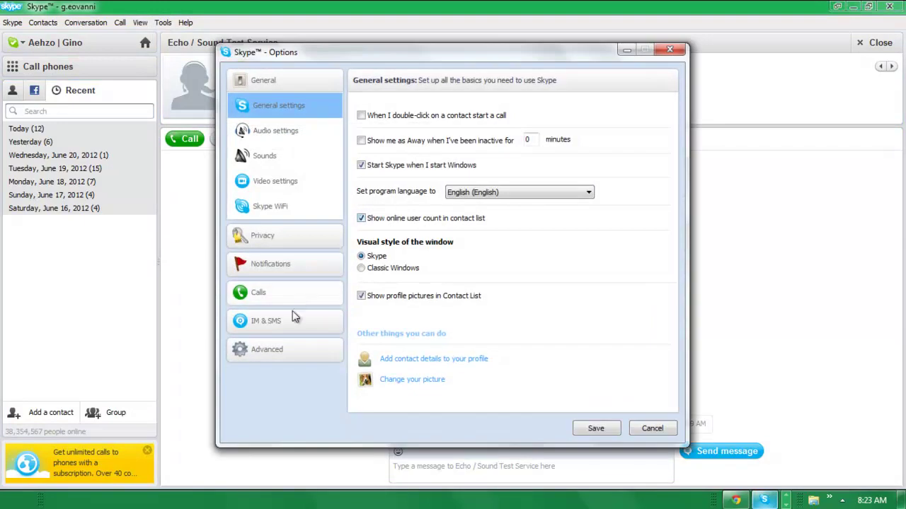
pyautogui.click(269, 356)
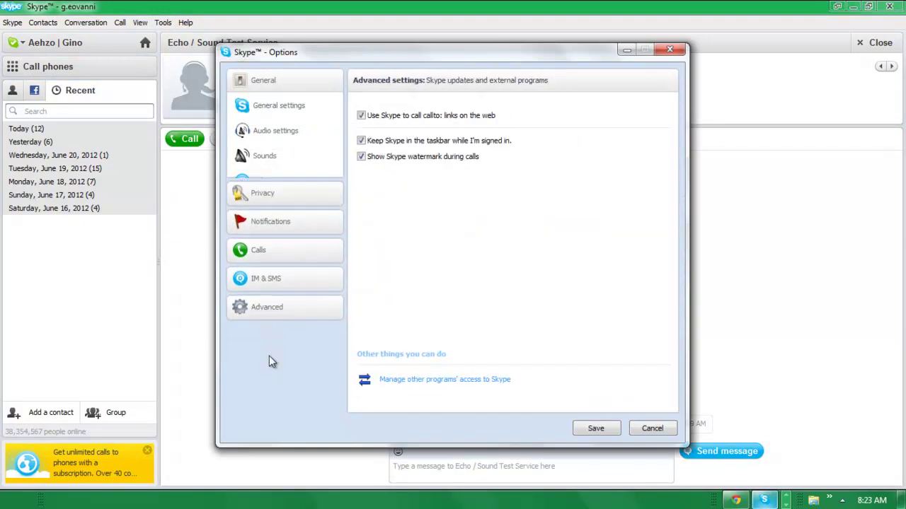
pyautogui.click(411, 382)
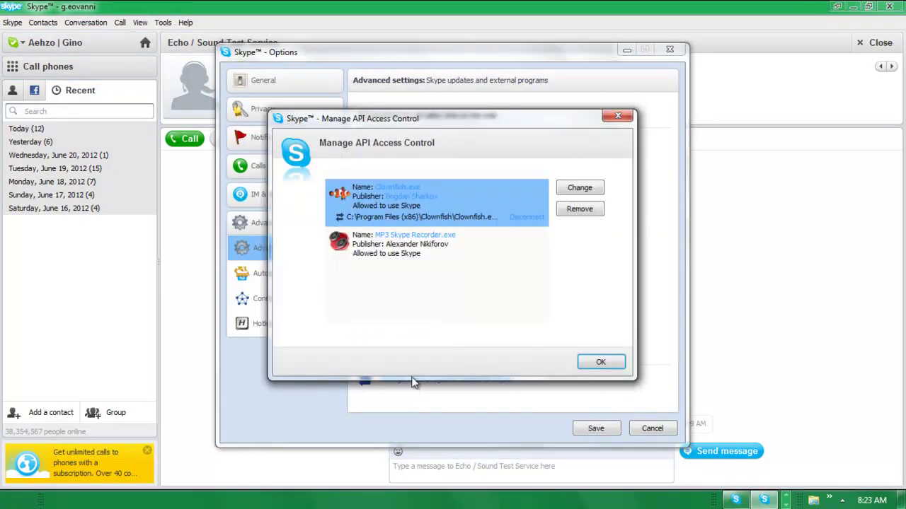
pyautogui.click(408, 197)
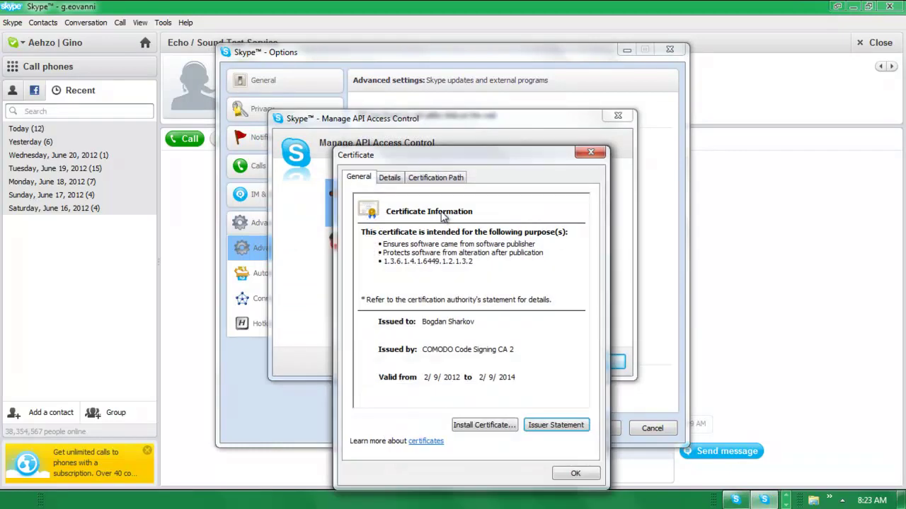
pyautogui.click(575, 474)
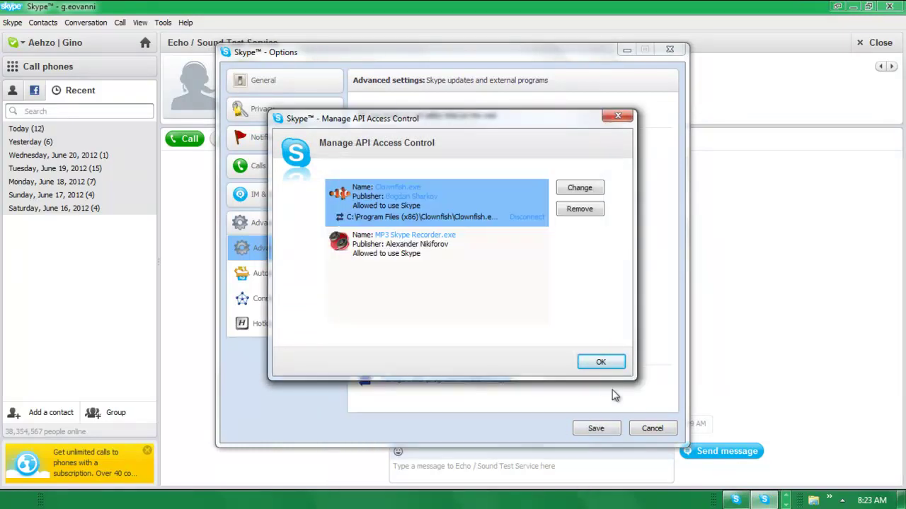
pyautogui.click(609, 365)
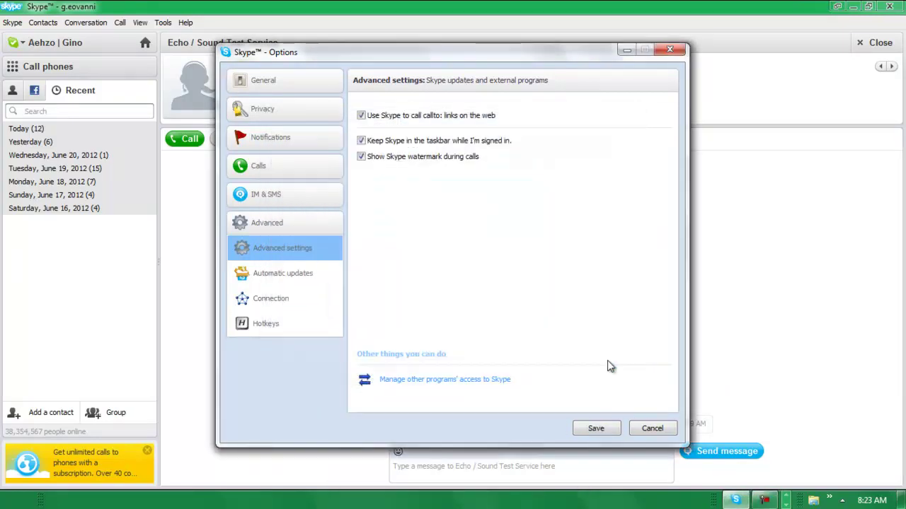
pyautogui.click(596, 430)
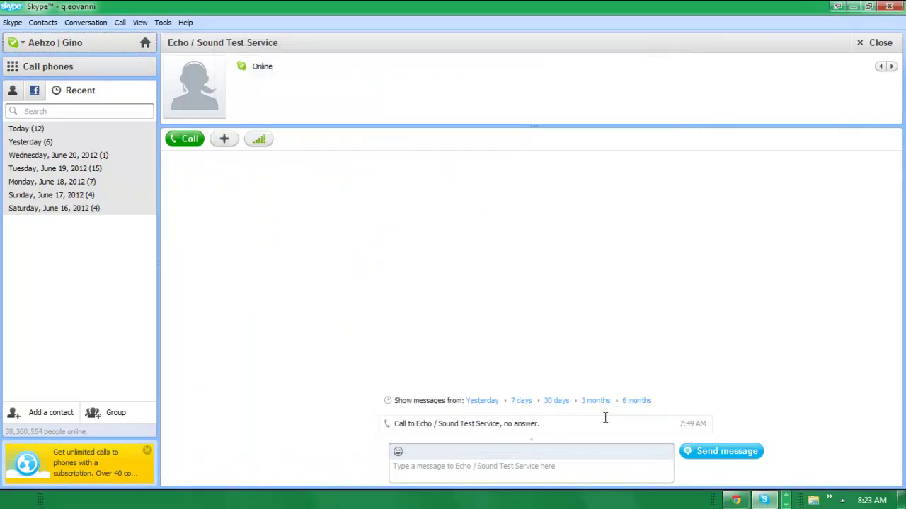
# Step: Open Clownfish's Fun & Art Message tool and select the Boobs effect
pyautogui.click(457, 466)
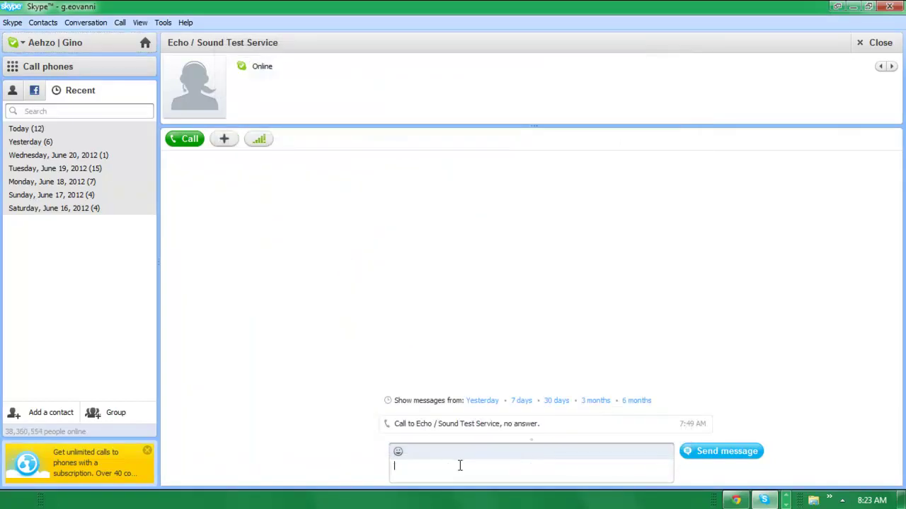
pyautogui.click(843, 500)
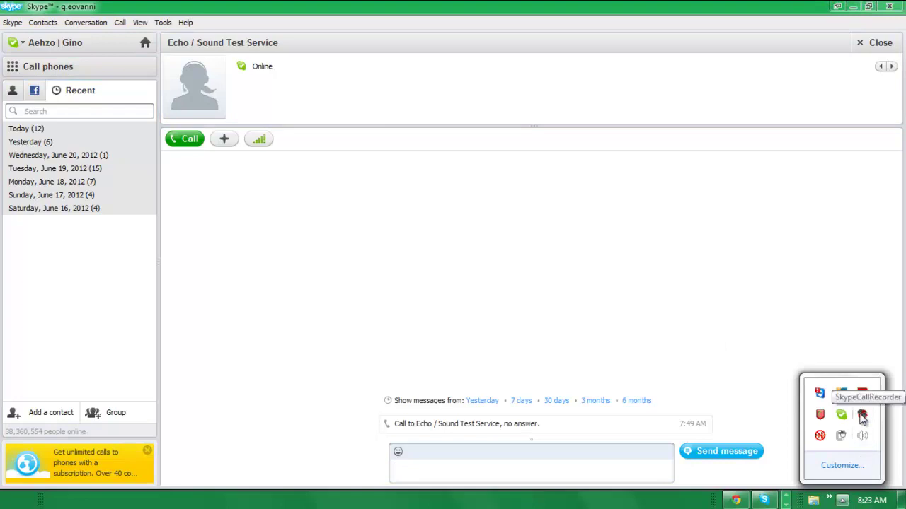
pyautogui.rightClick(819, 435)
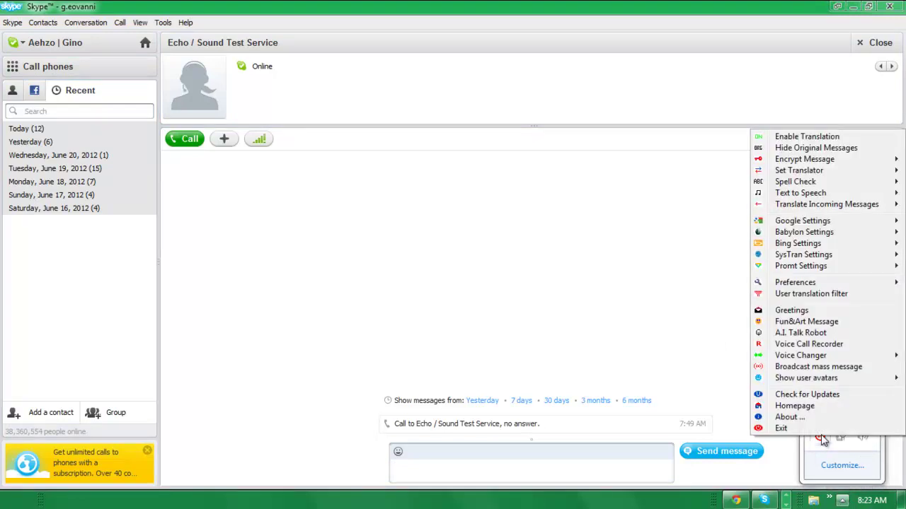
pyautogui.moveTo(798, 359)
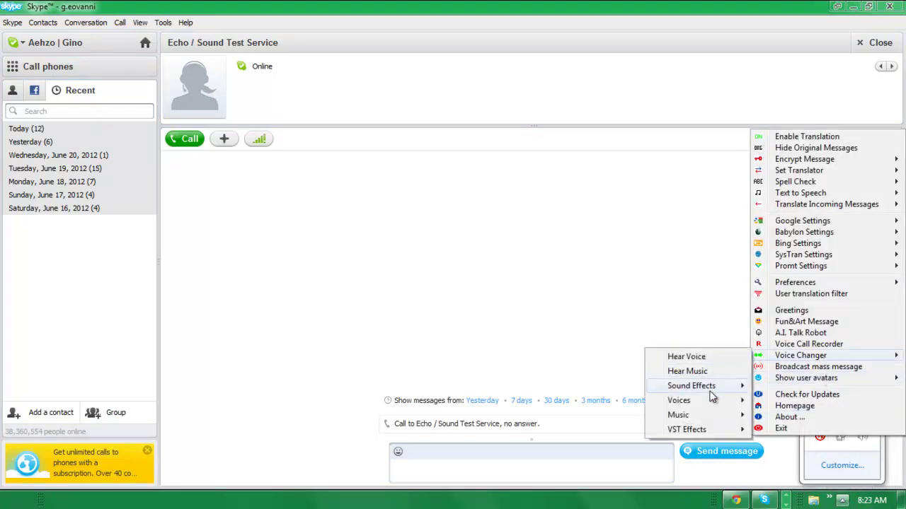
pyautogui.moveTo(708, 400)
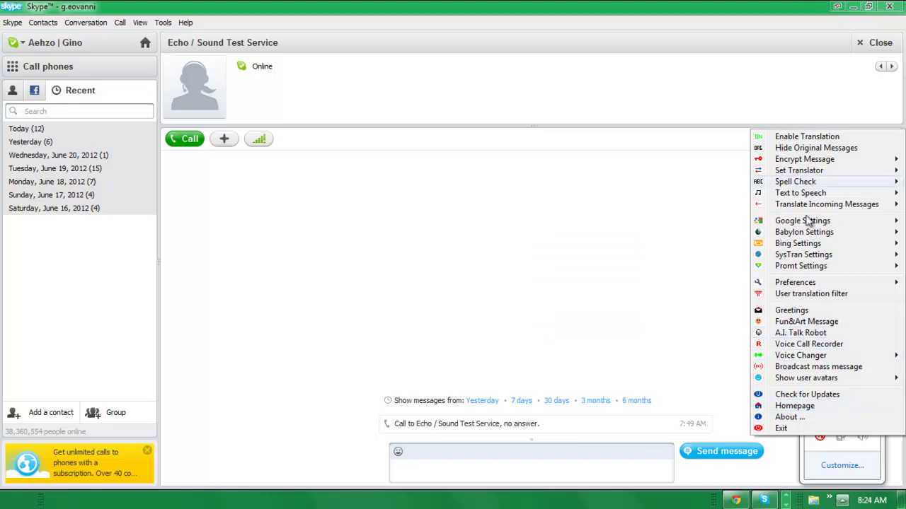
pyautogui.click(797, 322)
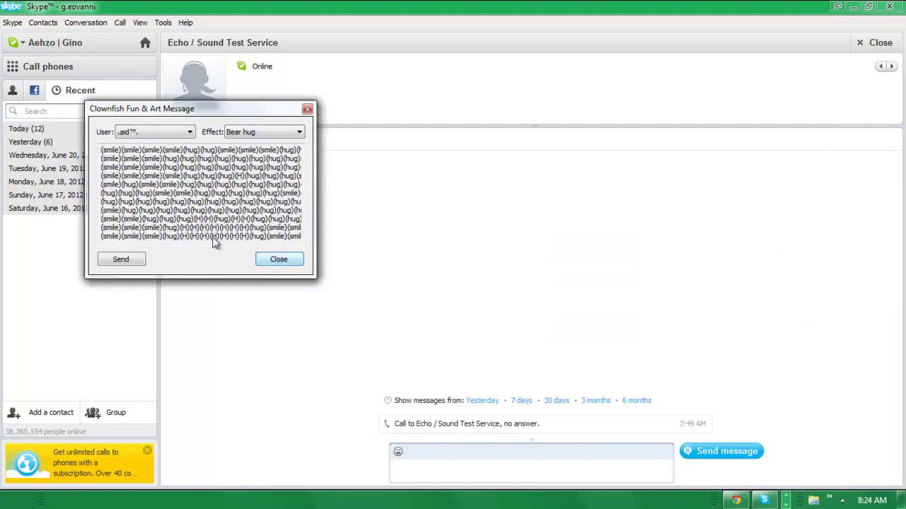
pyautogui.click(301, 133)
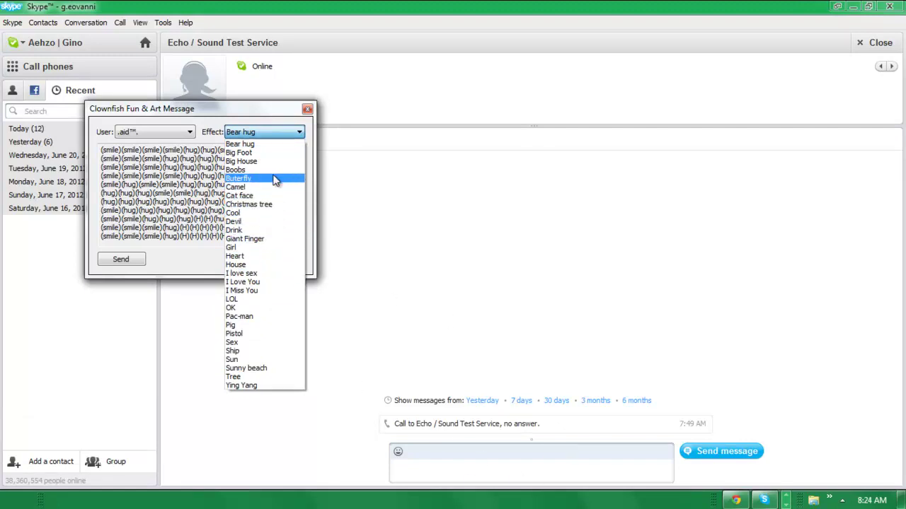
pyautogui.click(275, 170)
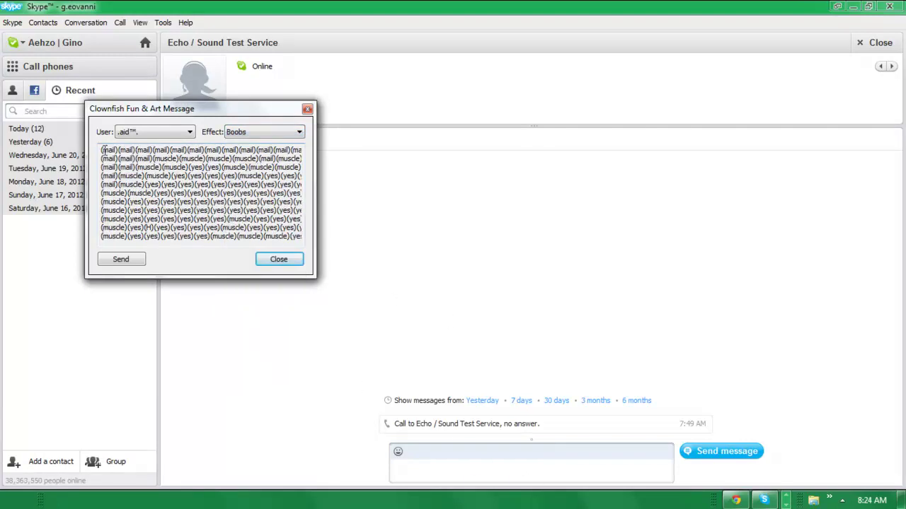
# Step: Copy the complete emoticon art text into the Echo / Sound Test Service chat and send it
pyautogui.moveTo(101, 151); pyautogui.dragTo(338, 304)
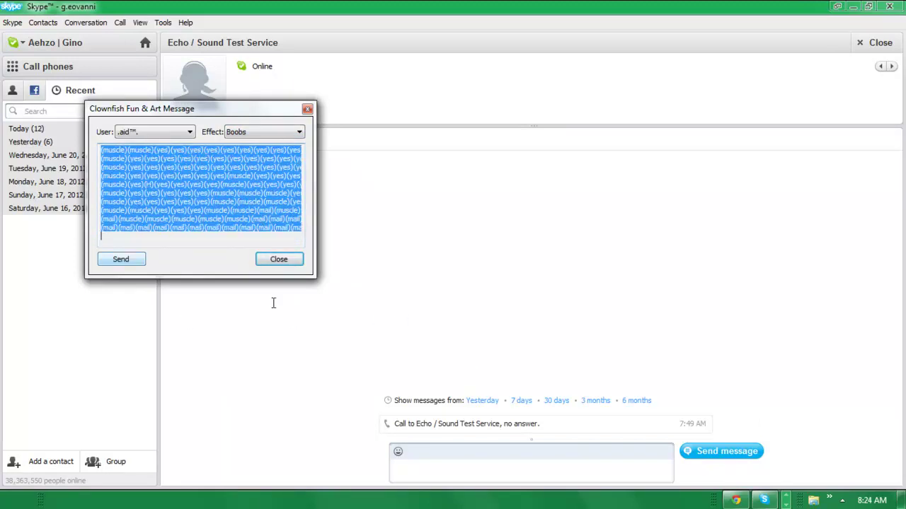
pyautogui.click(474, 466)
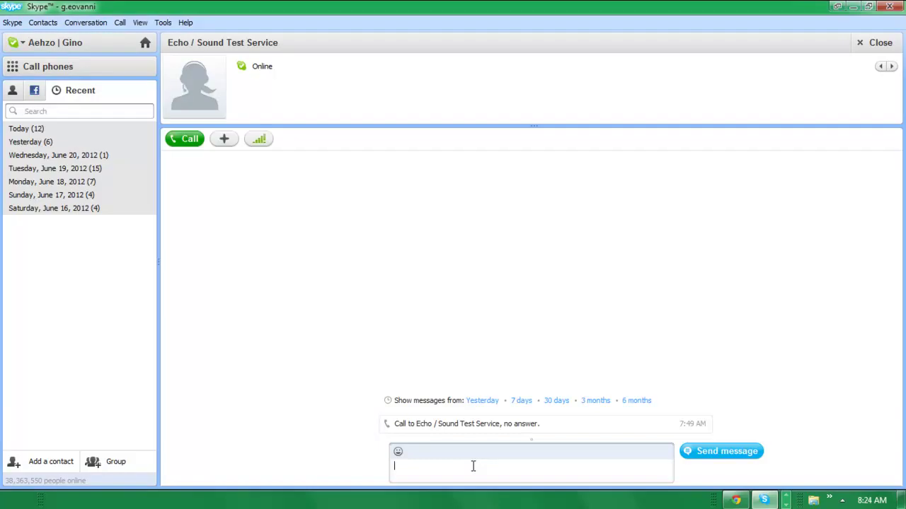
pyautogui.hotkey('ctrl', 'v')
pyautogui.press('Return')
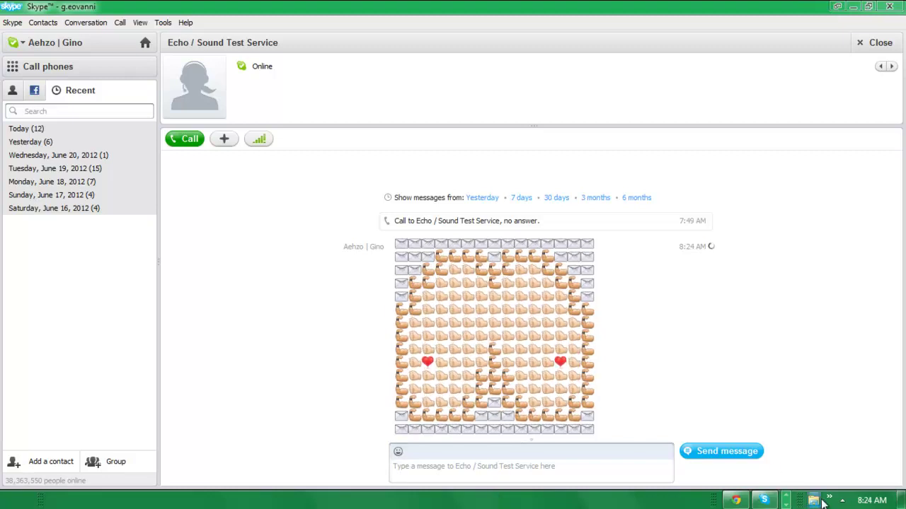
# Step: Select the "I love sex" effect in Fun & Art Message and send its copied text in the Echo / Sound Test Service chat
pyautogui.click(786, 500)
pyautogui.rightClick(821, 435)
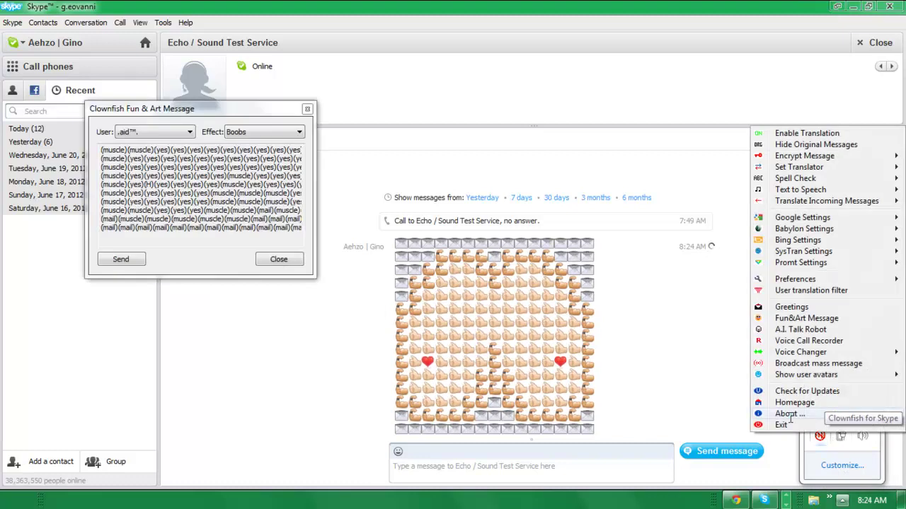
pyautogui.click(267, 133)
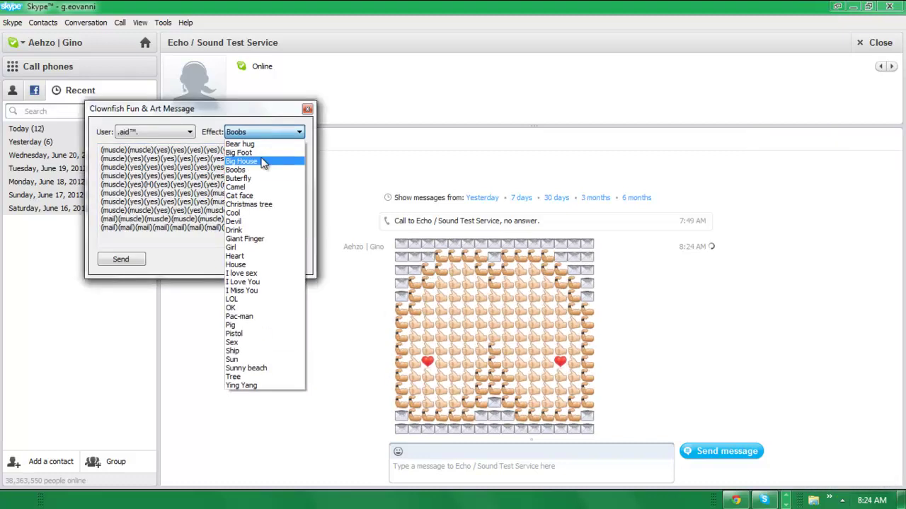
pyautogui.click(264, 273)
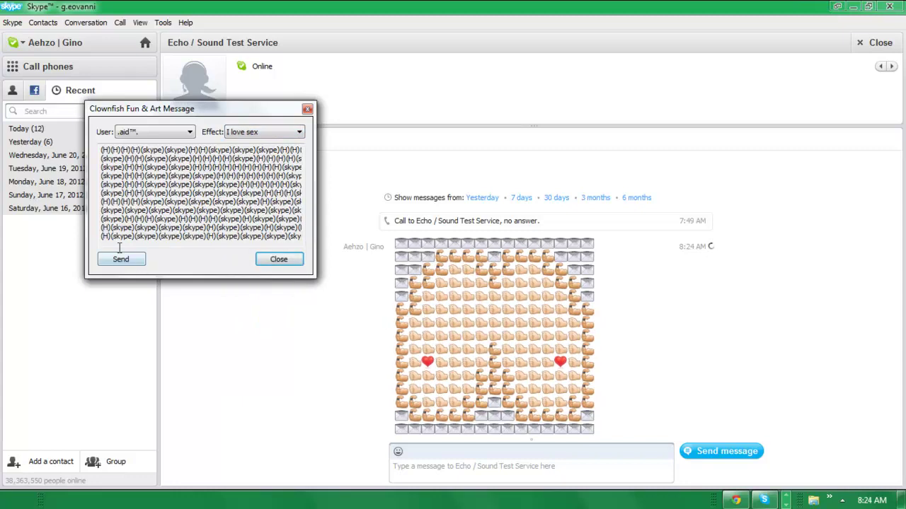
pyautogui.hotkey('ctrl', 'a')
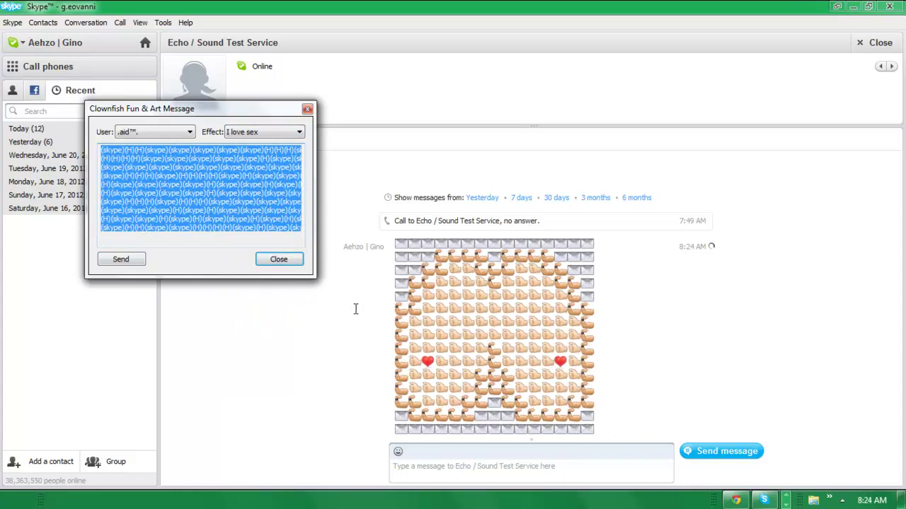
pyautogui.click(544, 463)
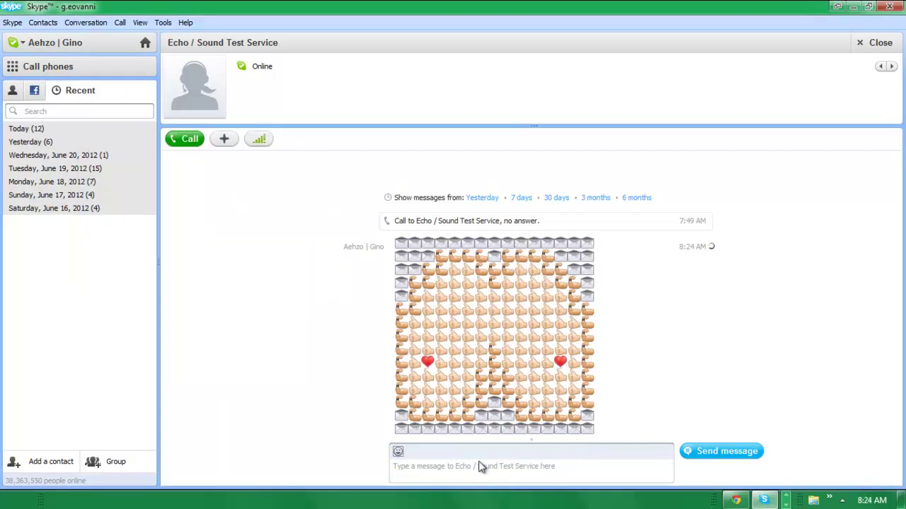
pyautogui.hotkey('ctrl', 'v')
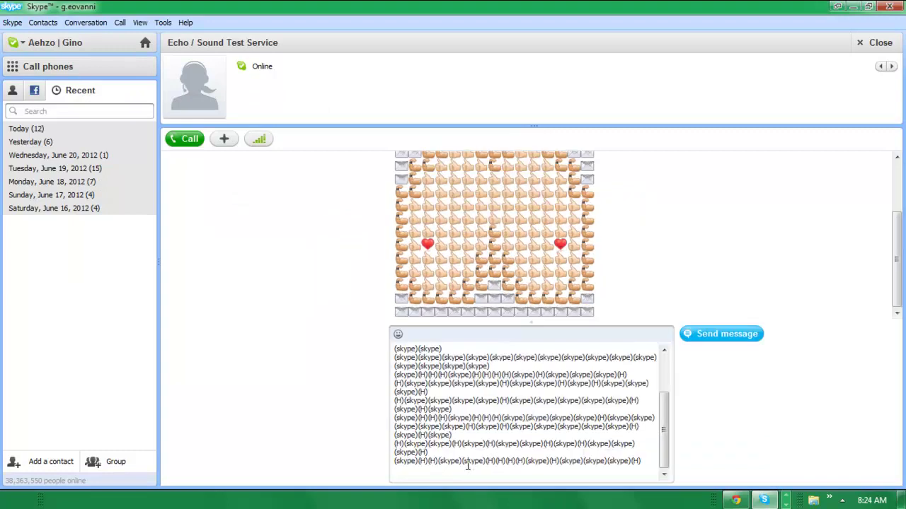
pyautogui.press('Return')
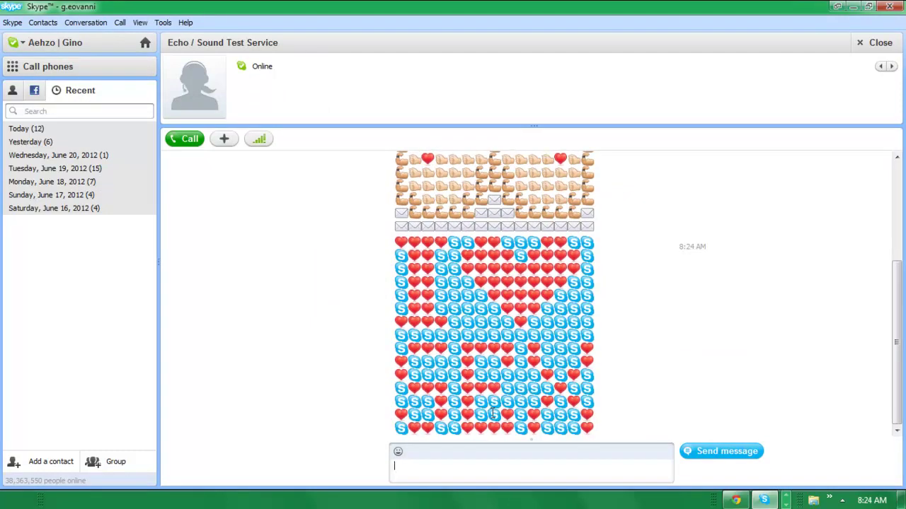
# Step: Bring back the Fun & Art Message dialog and close it
pyautogui.click(842, 501)
pyautogui.rightClick(822, 436)
pyautogui.click(307, 107)
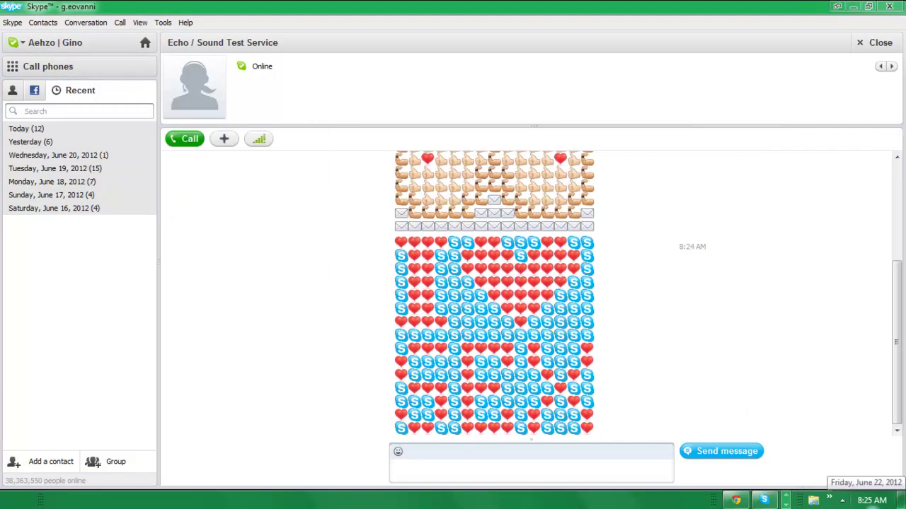
# Step: Open Clownfish's Greetings tool and look through the available occasions, keeping Birthday selected
pyautogui.click(842, 501)
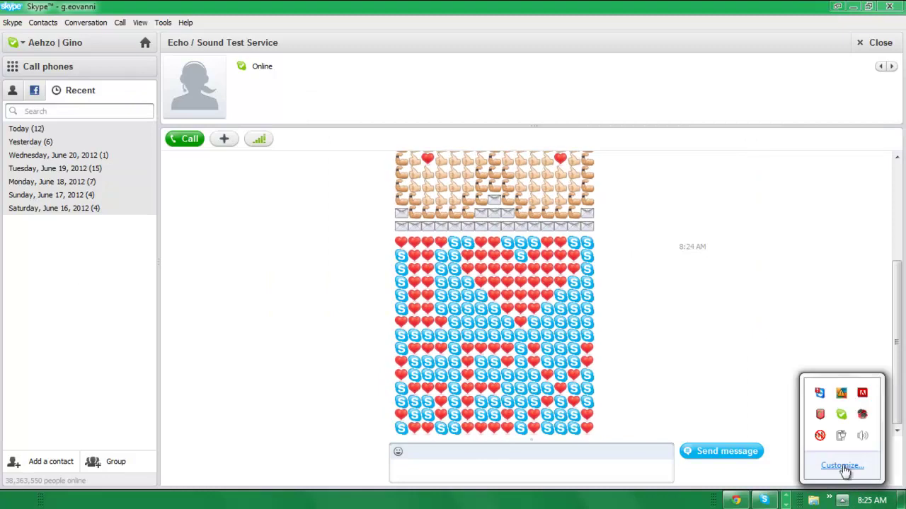
pyautogui.rightClick(820, 436)
pyautogui.click(831, 317)
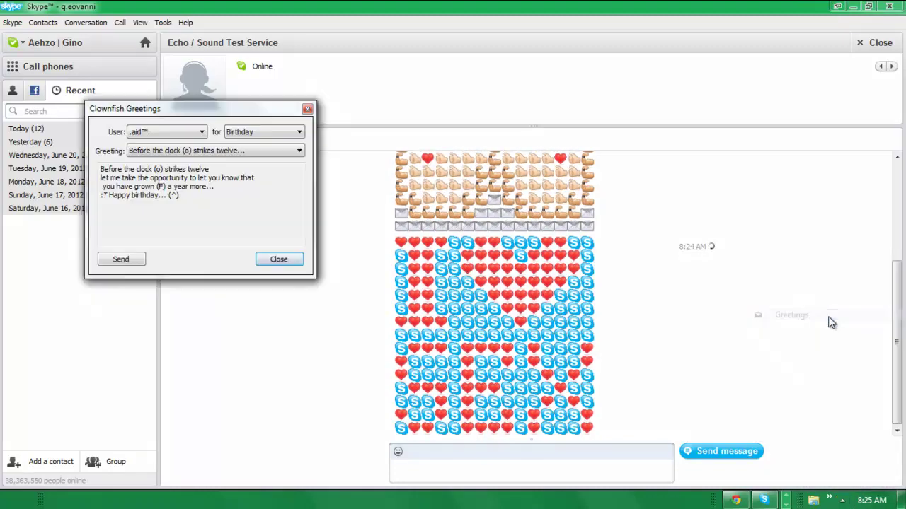
pyautogui.click(296, 133)
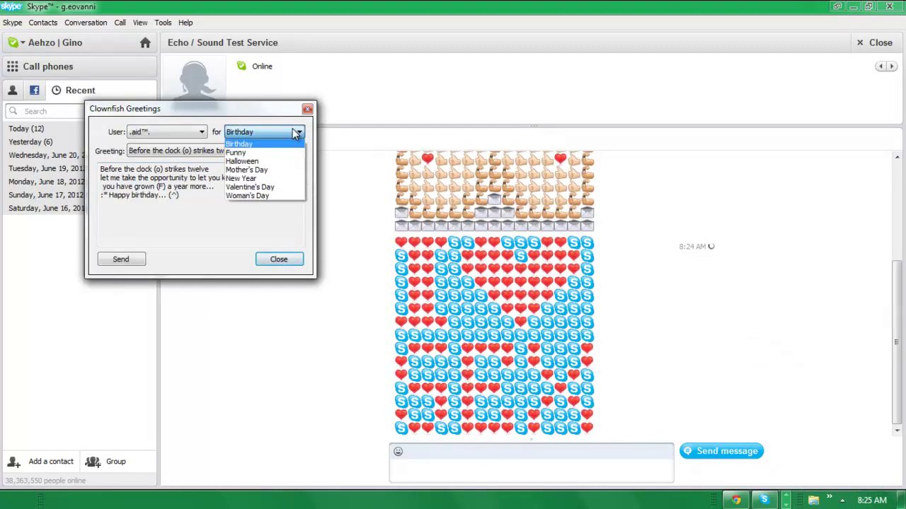
pyautogui.click(235, 208)
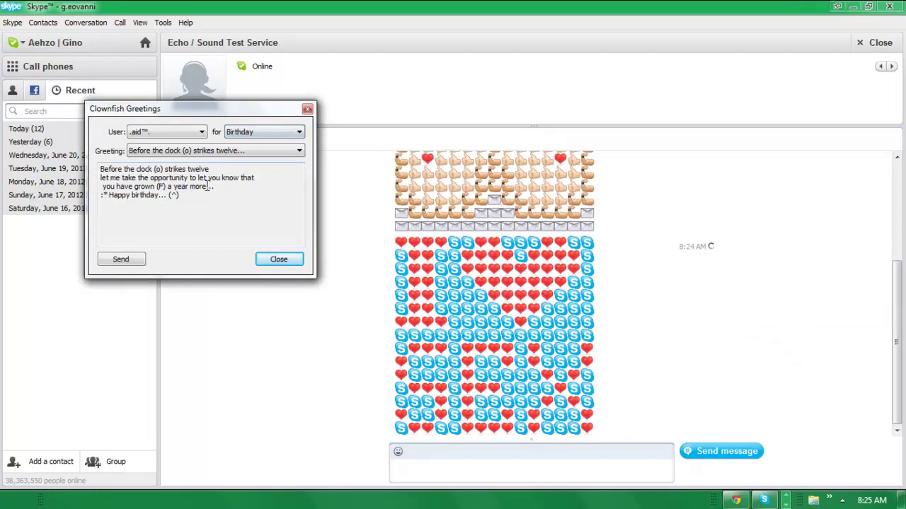
# Step: Choose the birthday greeting starting "On your birthday I wish you much pleasure (beer)", send it to the preselected contact, and highlight the sent message
pyautogui.click(223, 153)
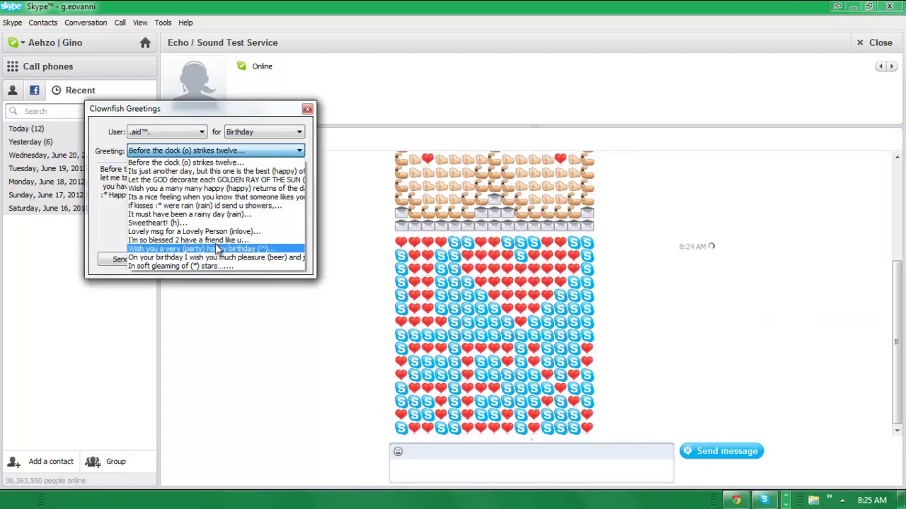
pyautogui.click(213, 259)
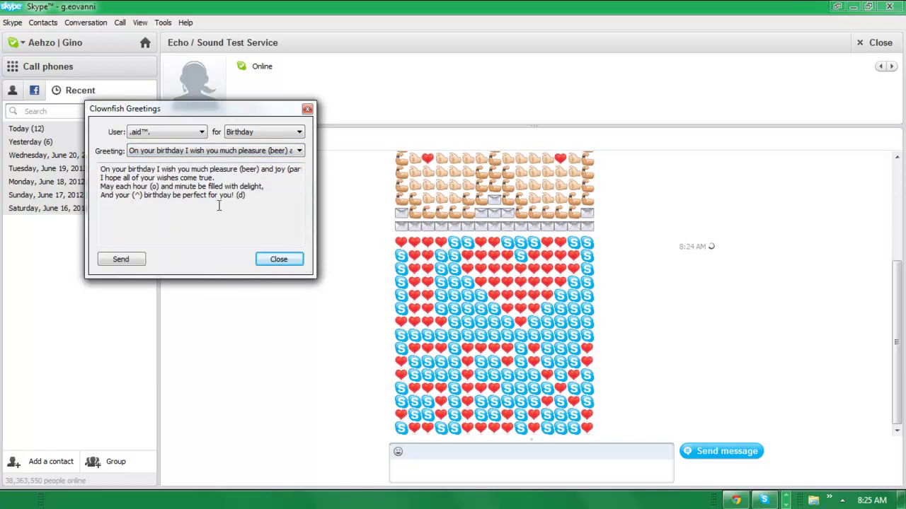
pyautogui.click(137, 262)
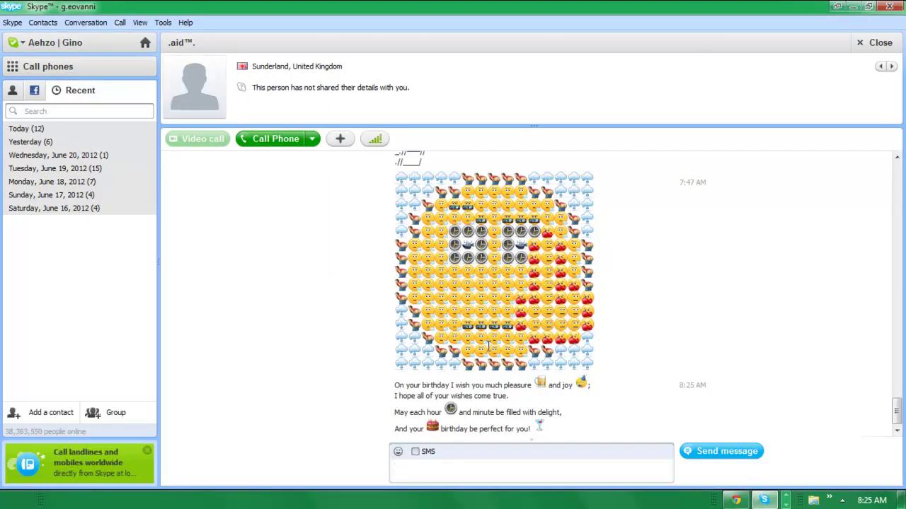
pyautogui.moveTo(587, 430); pyautogui.dragTo(395, 382)
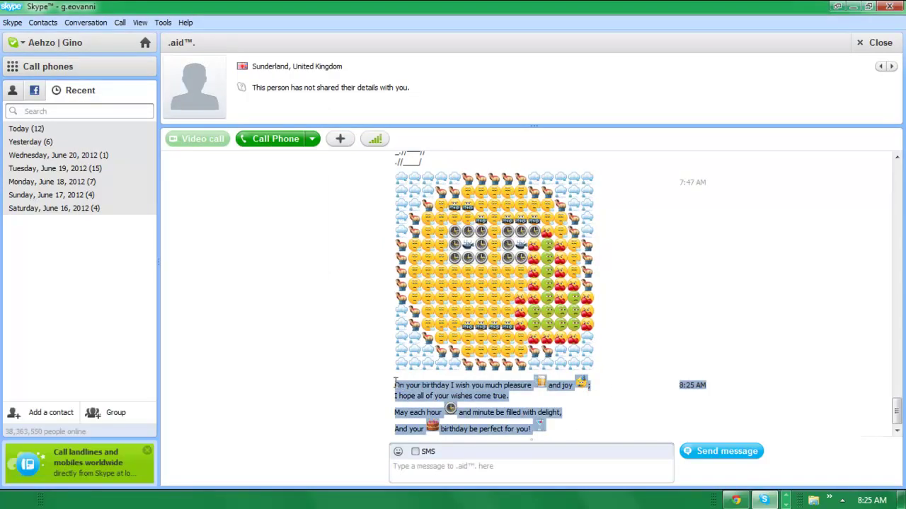
pyautogui.click(593, 420)
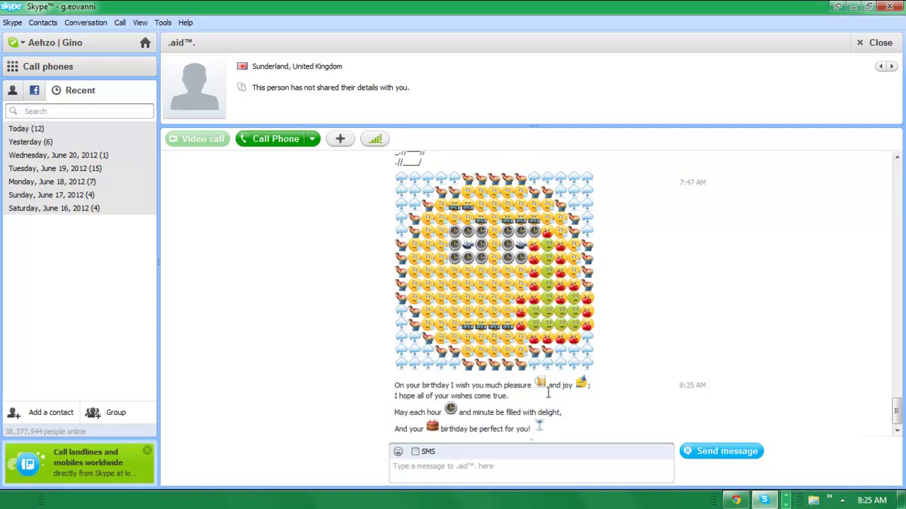
# Step: Bring back the Clownfish Greetings dialog and close it
pyautogui.click(843, 501)
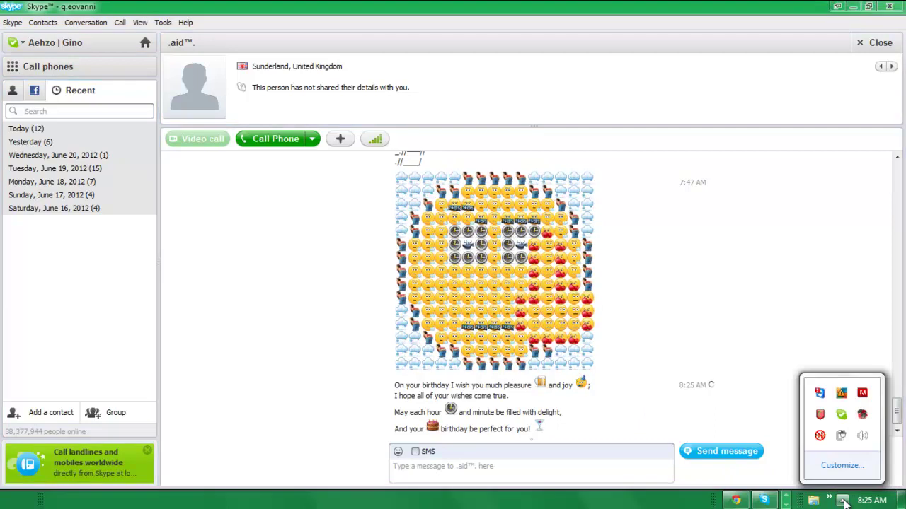
pyautogui.rightClick(821, 437)
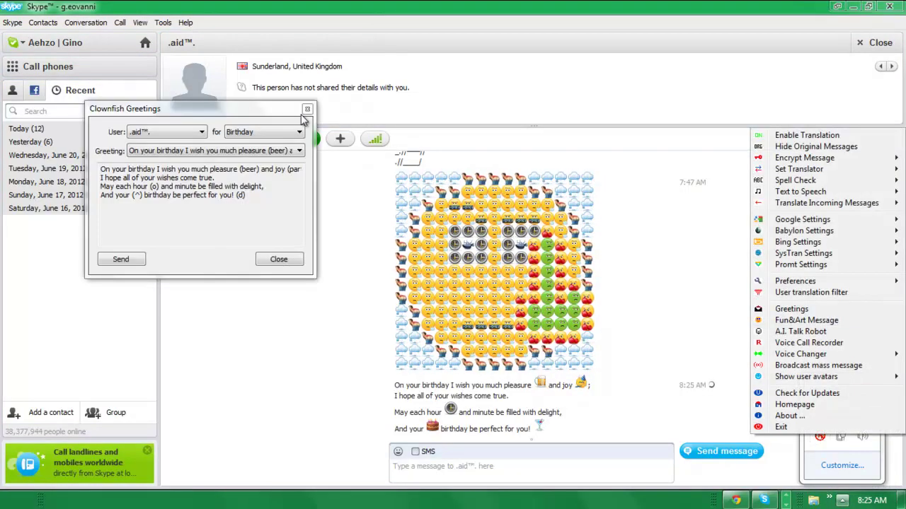
pyautogui.click(279, 262)
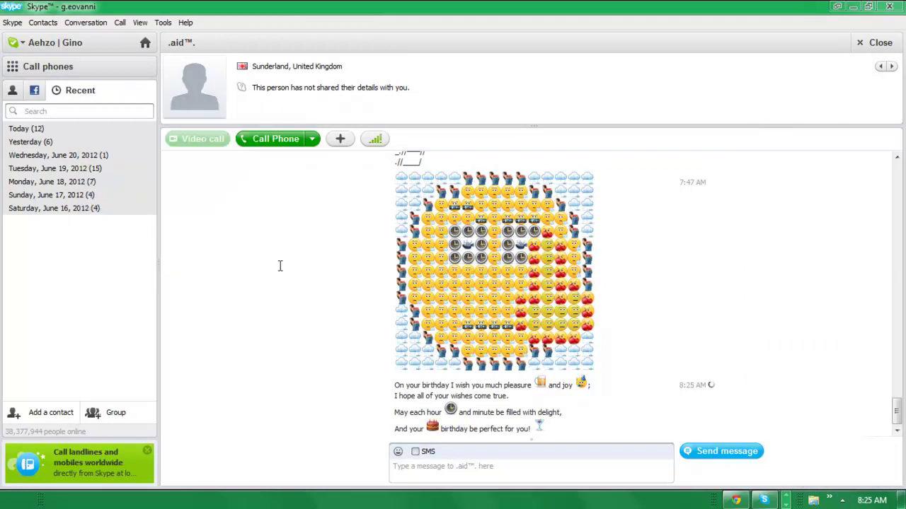
# Step: Close the Skype window to return to the desktop
pyautogui.rightClick(843, 500)
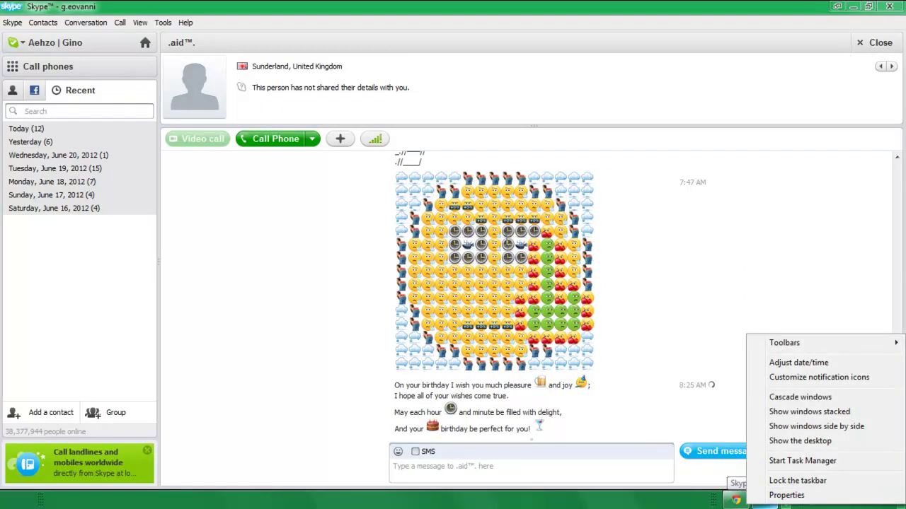
pyautogui.press('Escape')
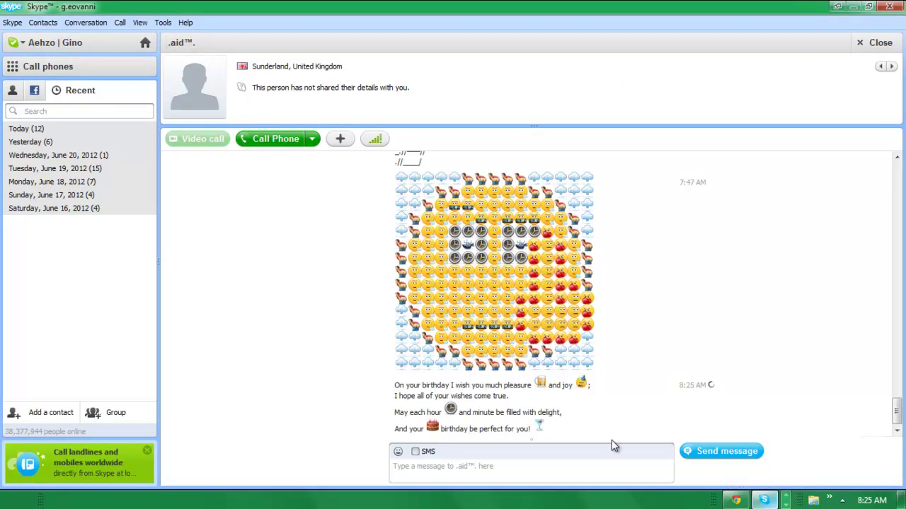
pyautogui.click(889, 7)
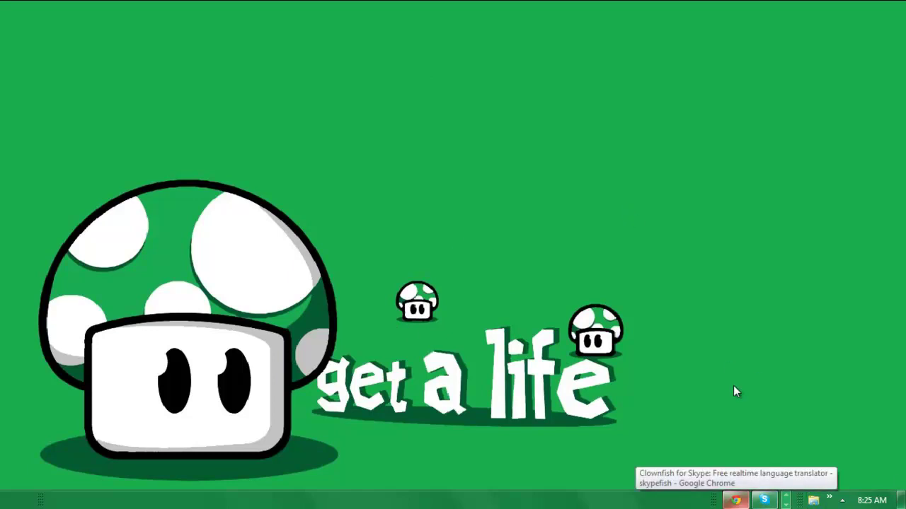
# Step: Switch to Chrome to point out the Clownfish website's address, and minimize the browser
pyautogui.click(736, 501)
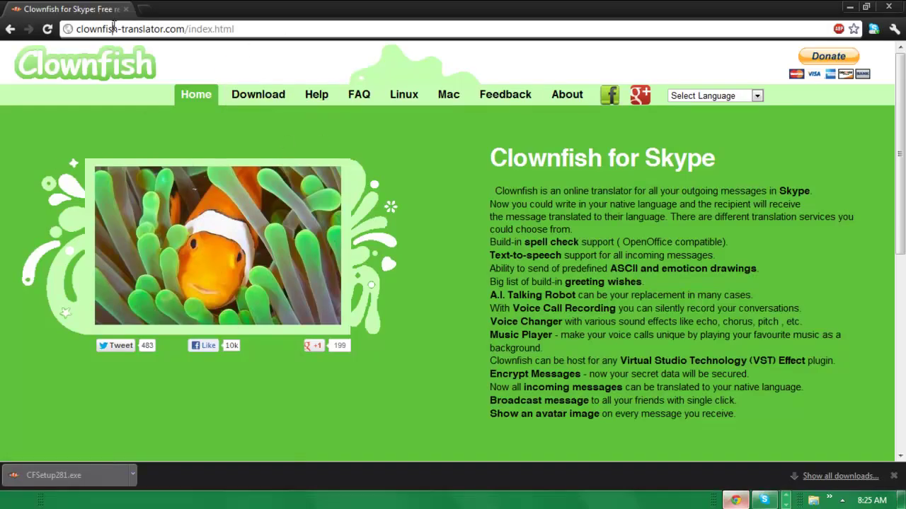
pyautogui.doubleClick(113, 25)
pyautogui.click(273, 28)
pyautogui.click(850, 7)
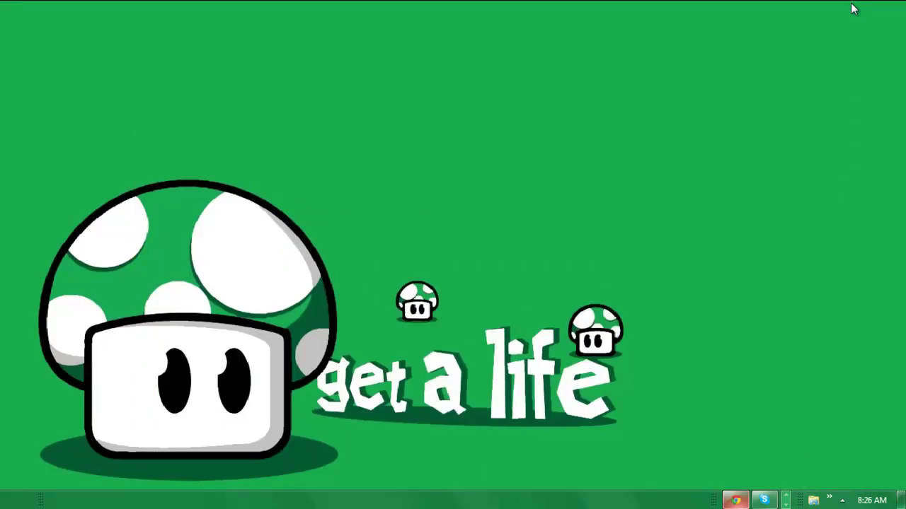